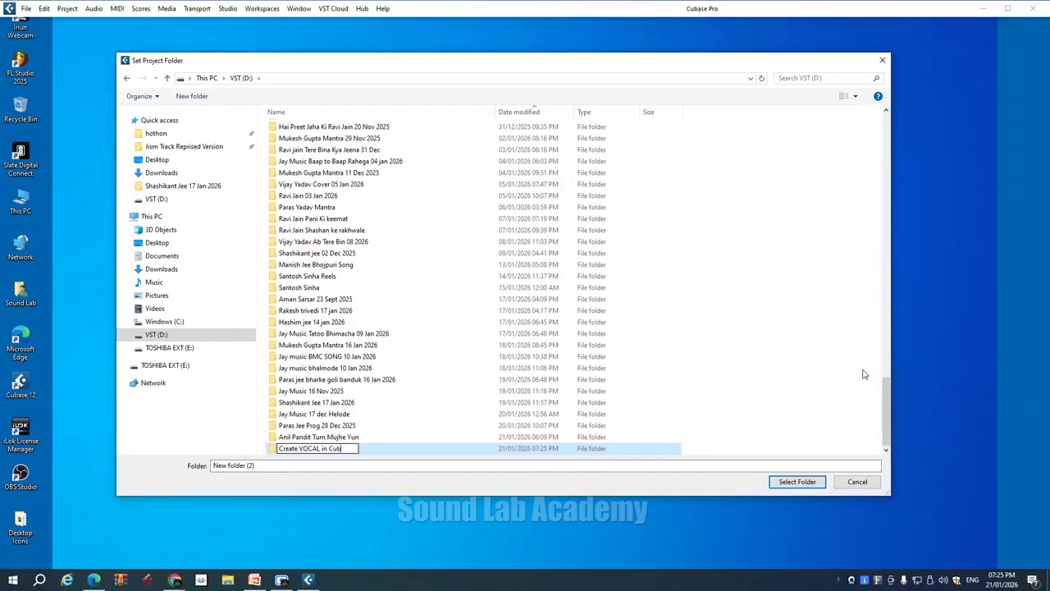
Copy the new folder's name, Create VOCAL in Cubase, and choose that folder on drive D as the project folder
key(ctrl+a)
key(ctrl+c)
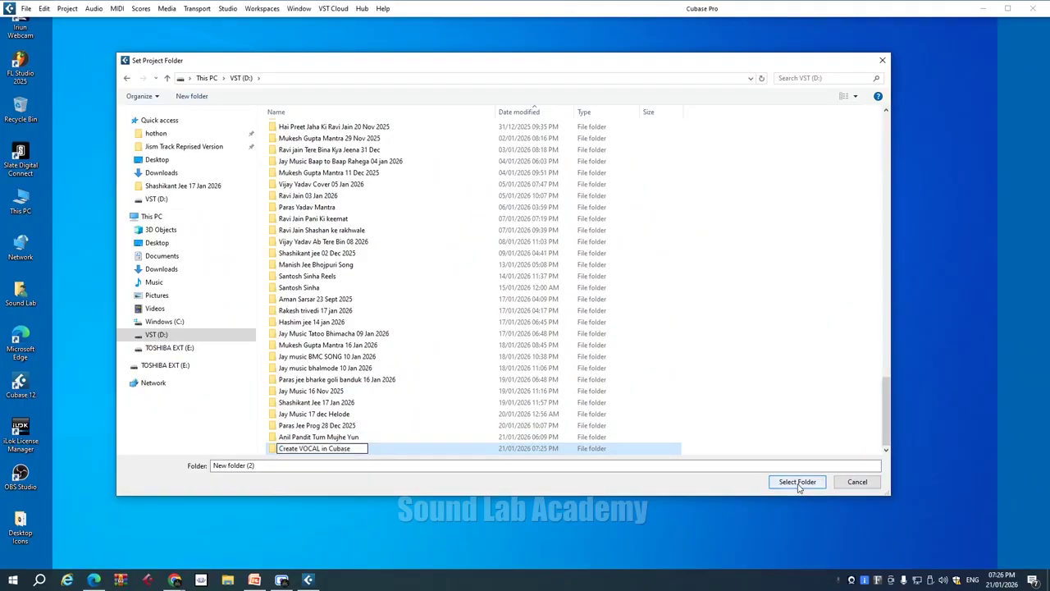
click(789, 486)
click(784, 484)
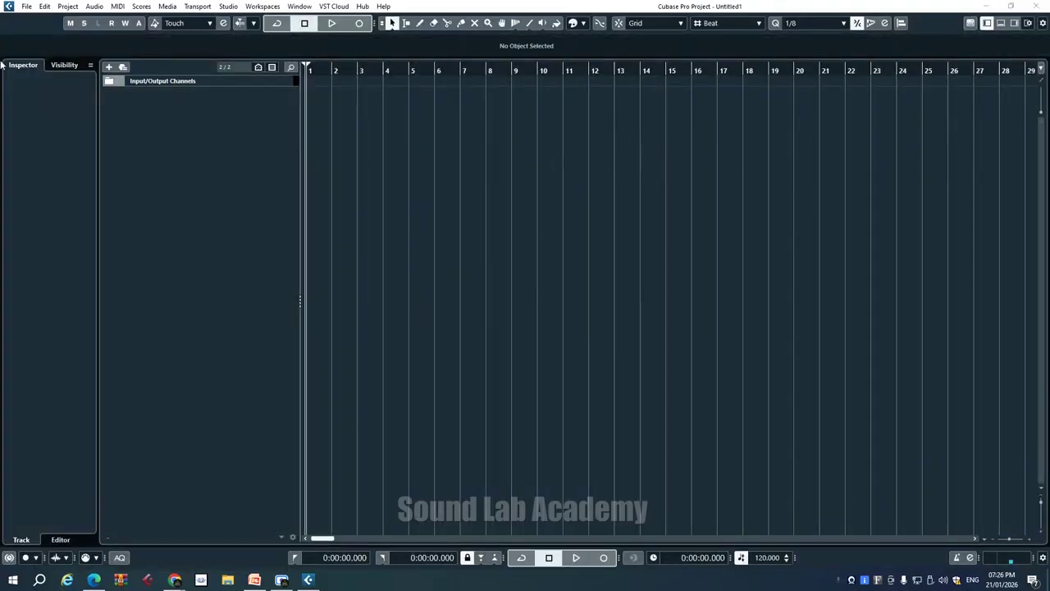
Save the project in its folder as Create VOCAL in Cubase, reusing the copied name
click(26, 6)
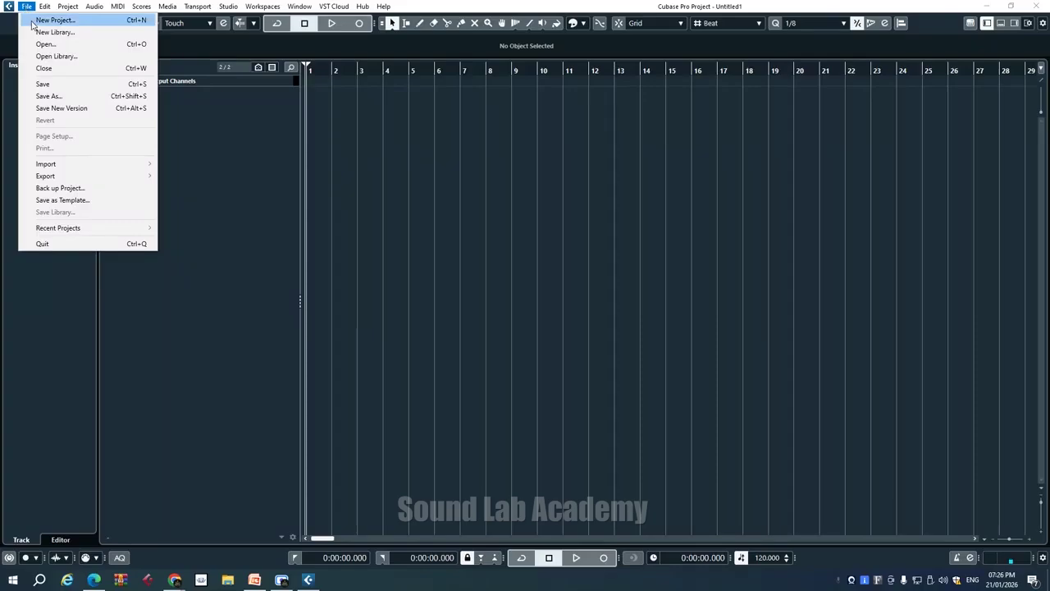
click(44, 85)
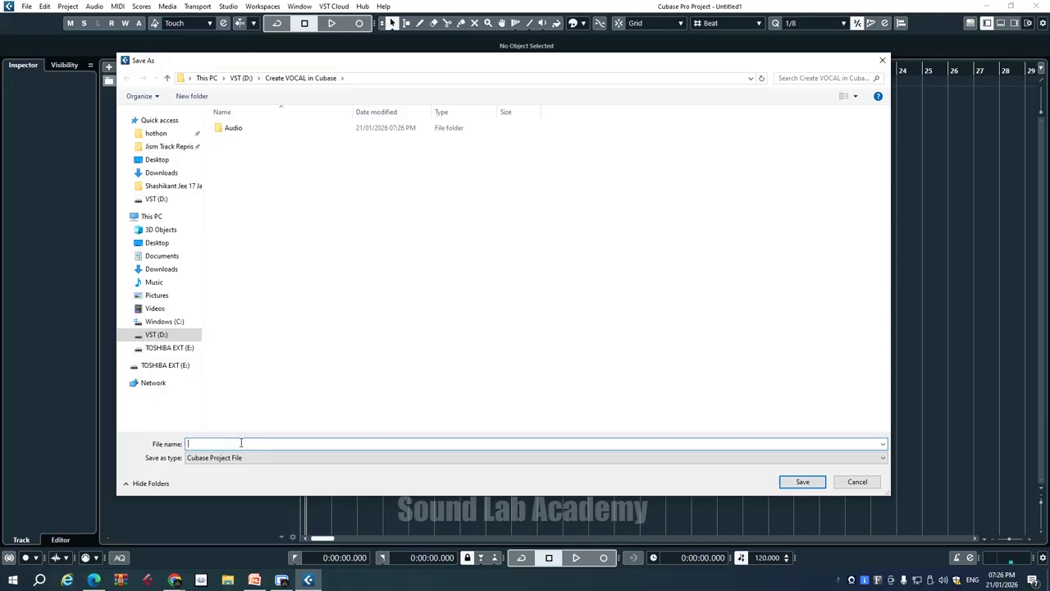
key(ctrl+v)
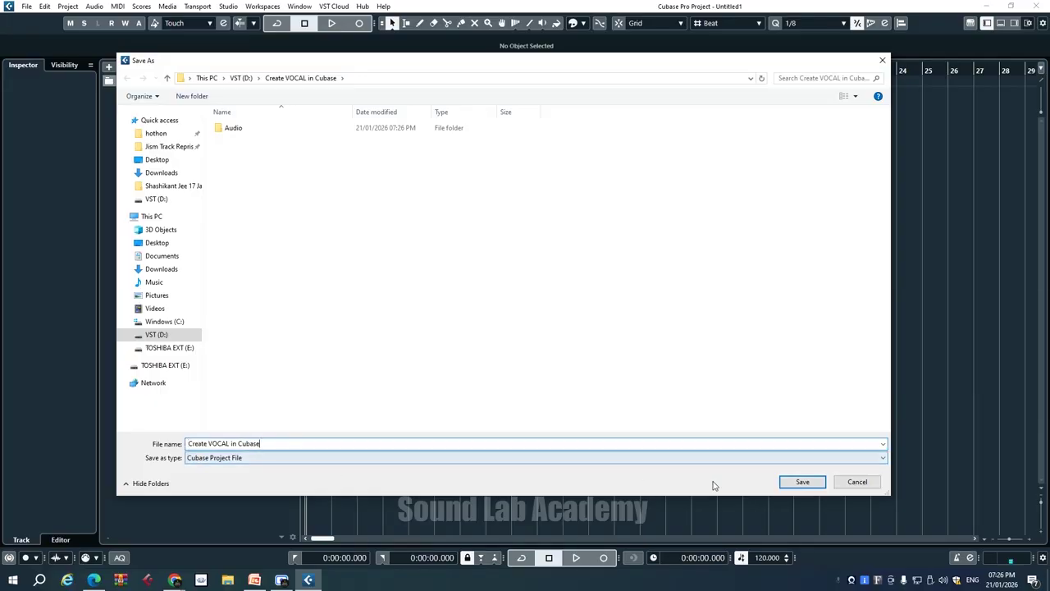
click(799, 482)
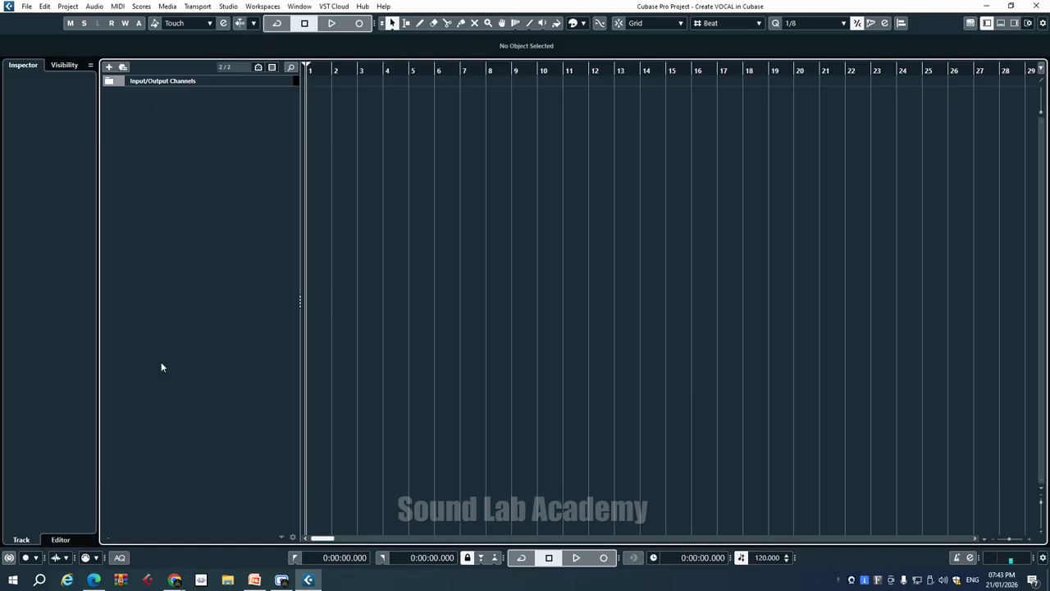
Add one audio track with hardware input Input 1 (Mono), Stereo configuration and Stereo Out as output
right_click(207, 106)
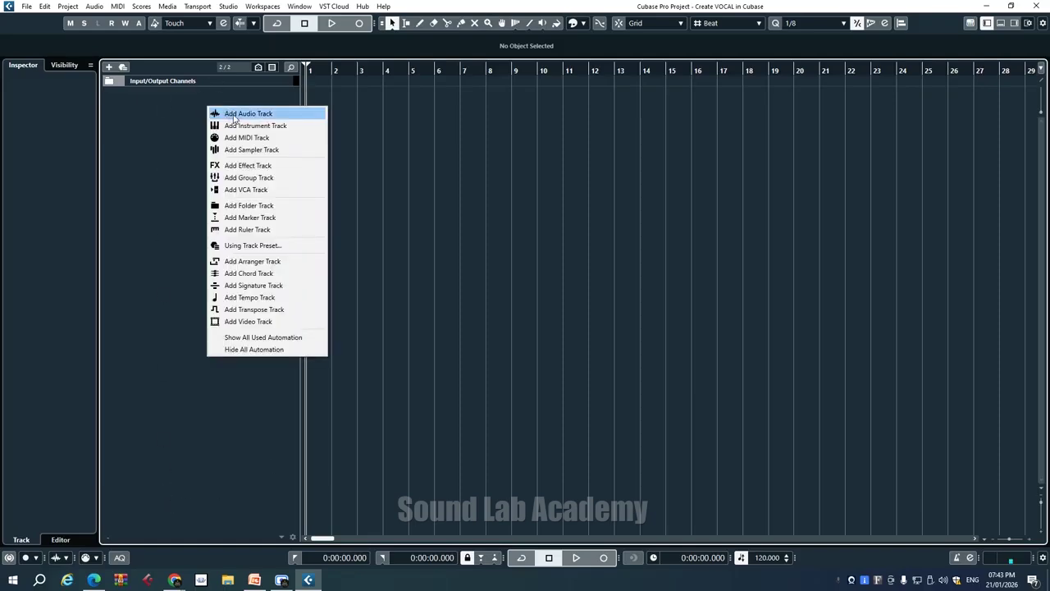
click(237, 115)
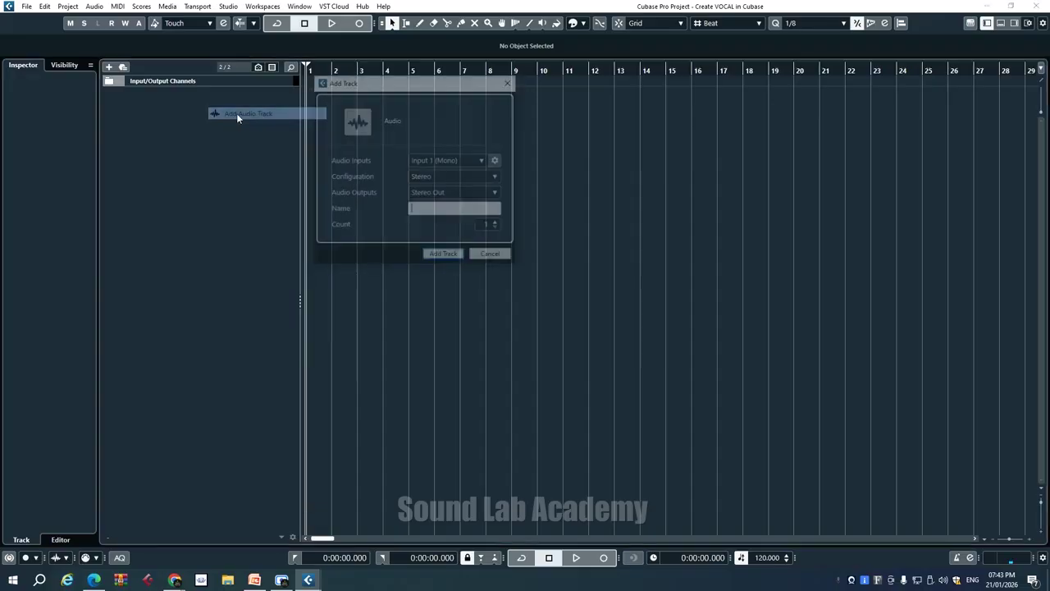
click(433, 161)
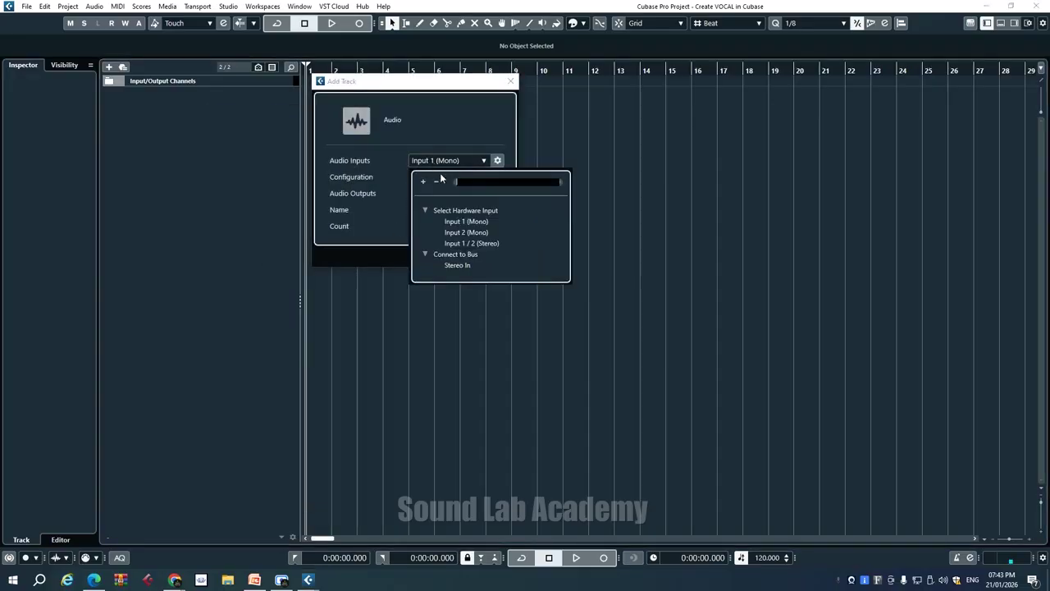
click(465, 221)
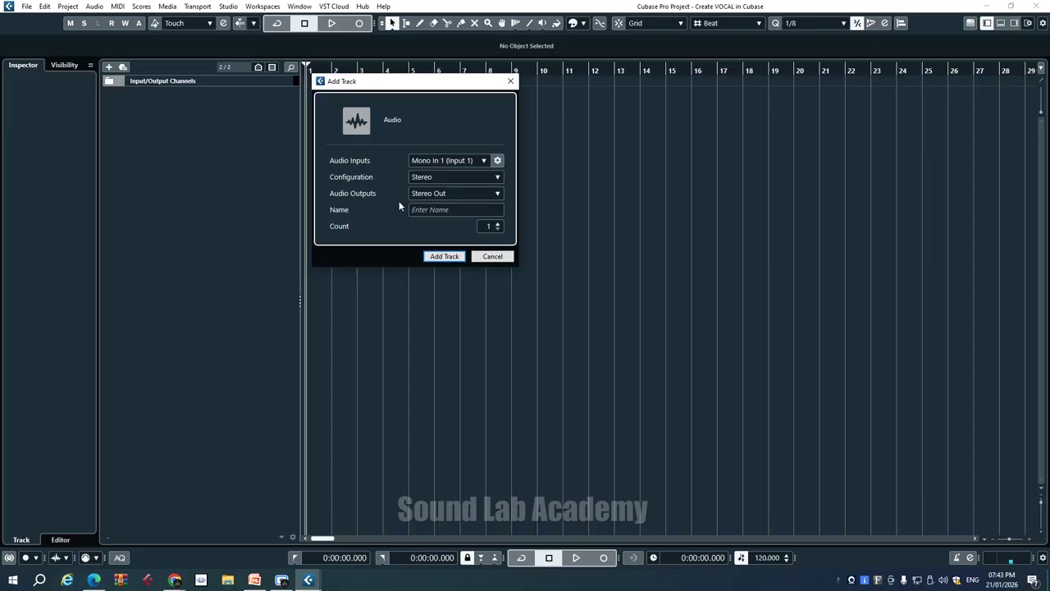
click(445, 256)
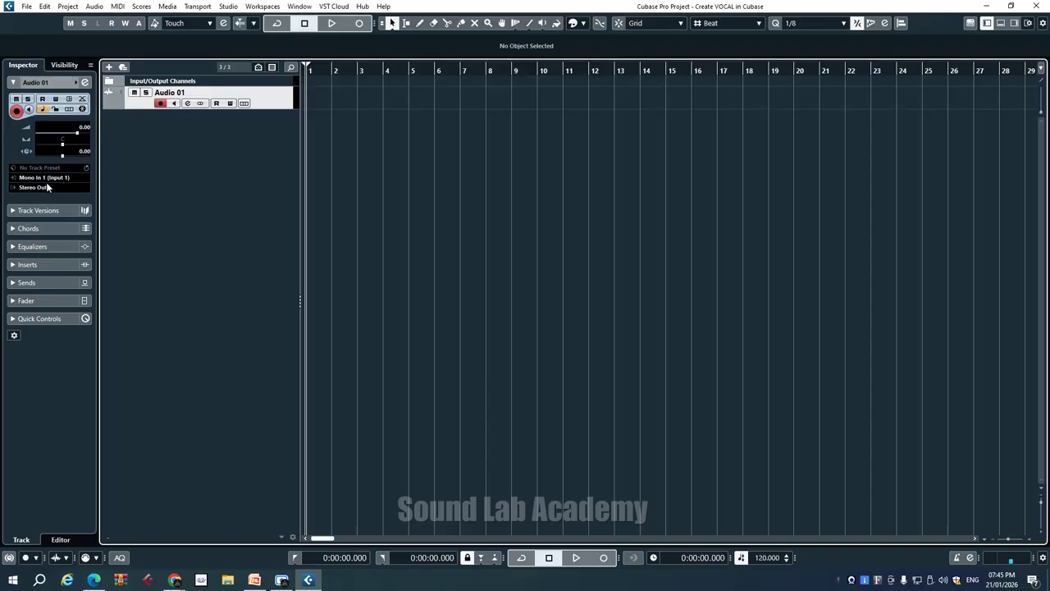
Check the audio track's input and output routing without changing the input bus
click(53, 178)
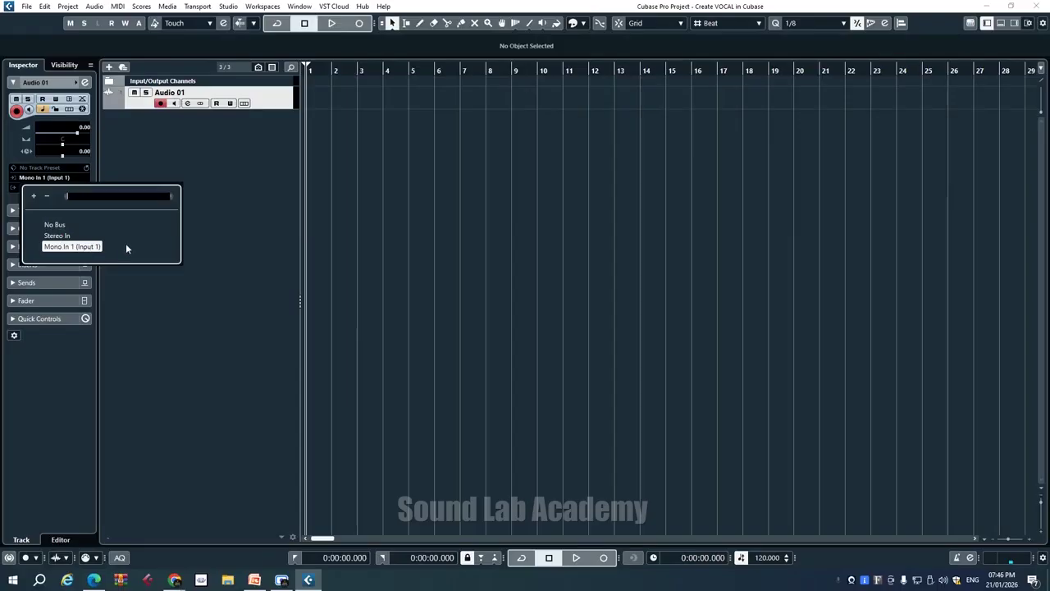
click(223, 246)
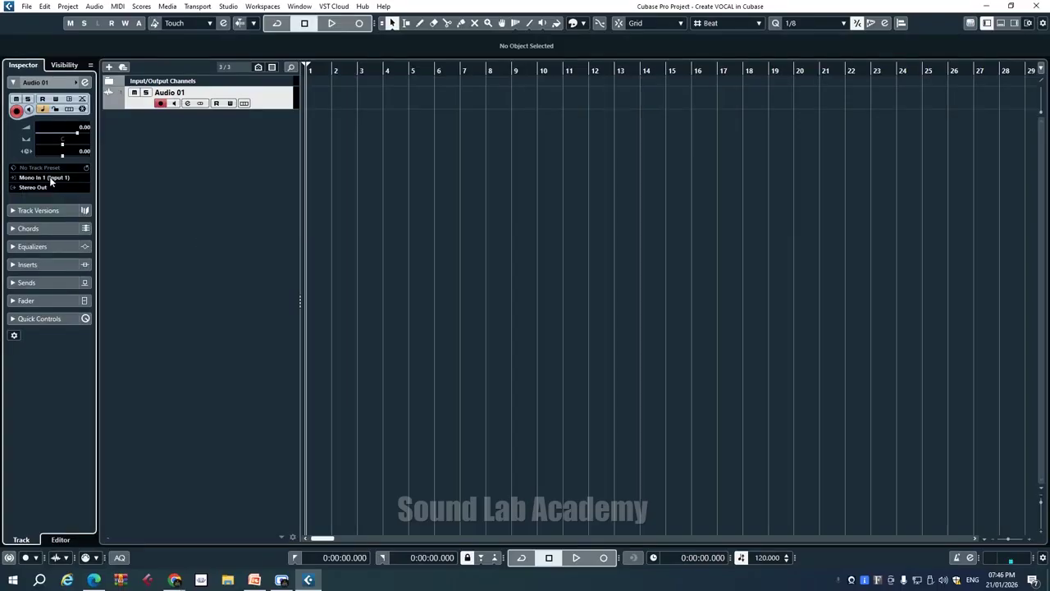
click(50, 183)
click(52, 188)
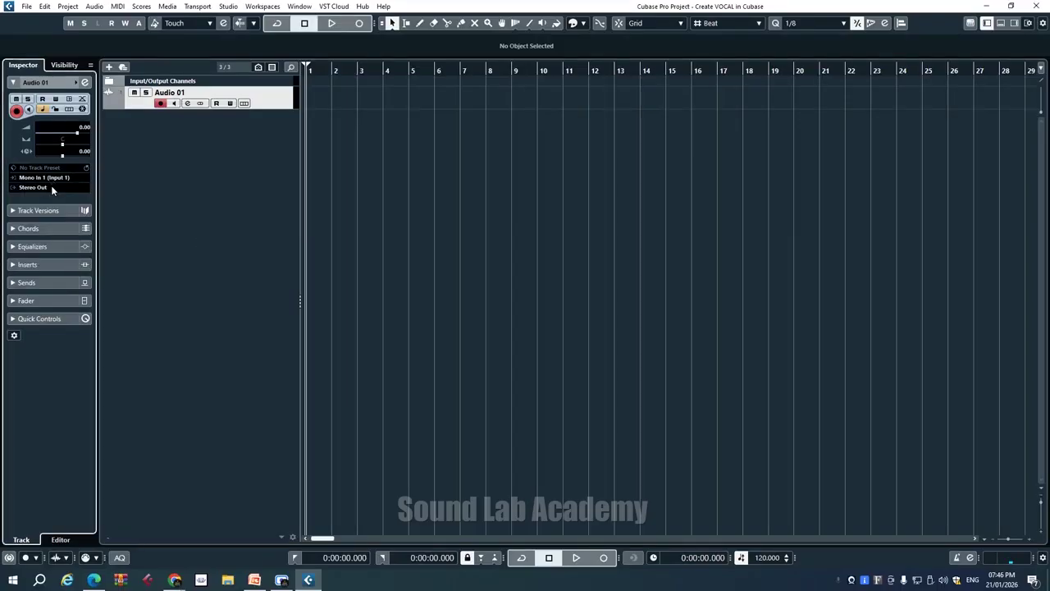
Add another audio track with hardware input Input 2 (Mono), Stereo configuration and Stereo Out as output
right_click(275, 103)
click(269, 104)
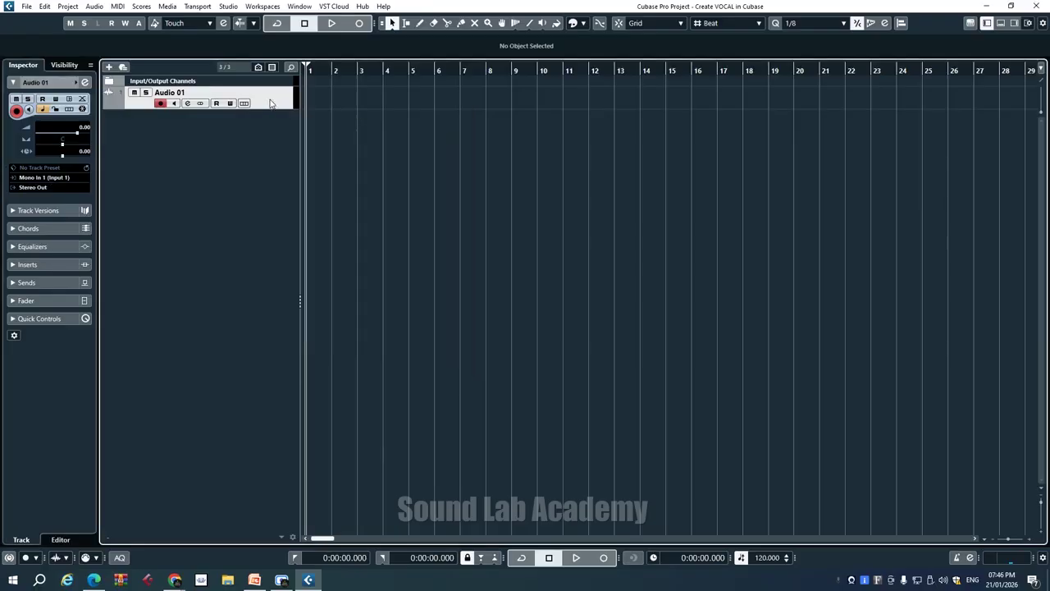
right_click(270, 104)
mouse_move(296, 107)
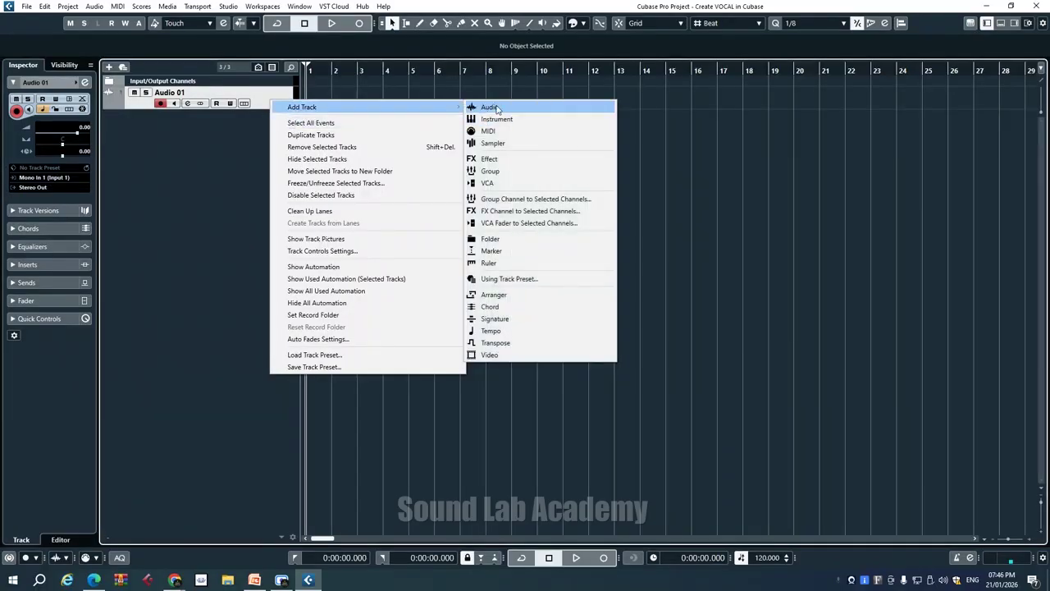
click(495, 107)
click(445, 161)
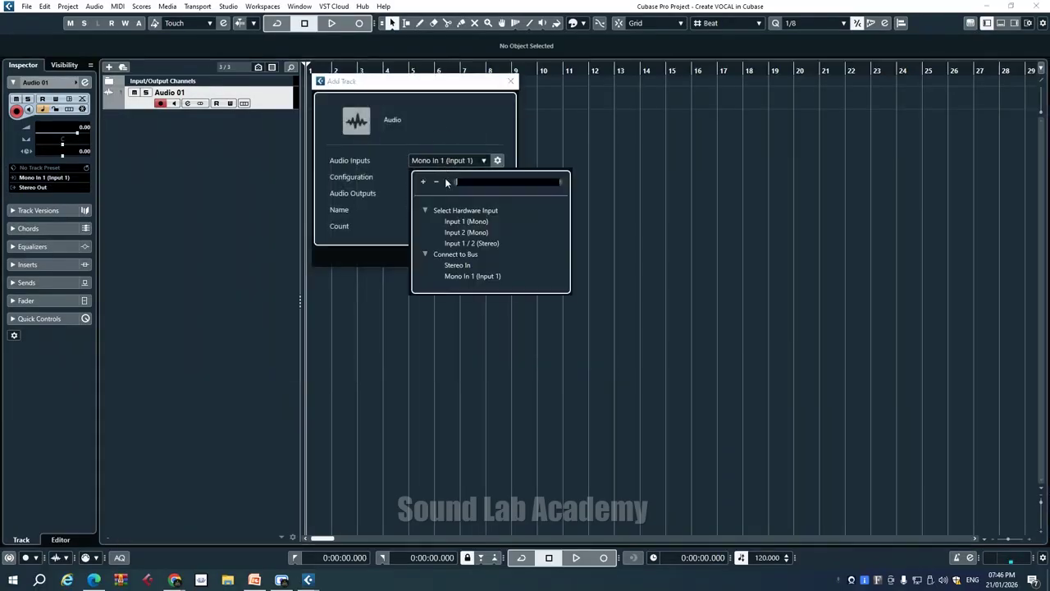
click(456, 229)
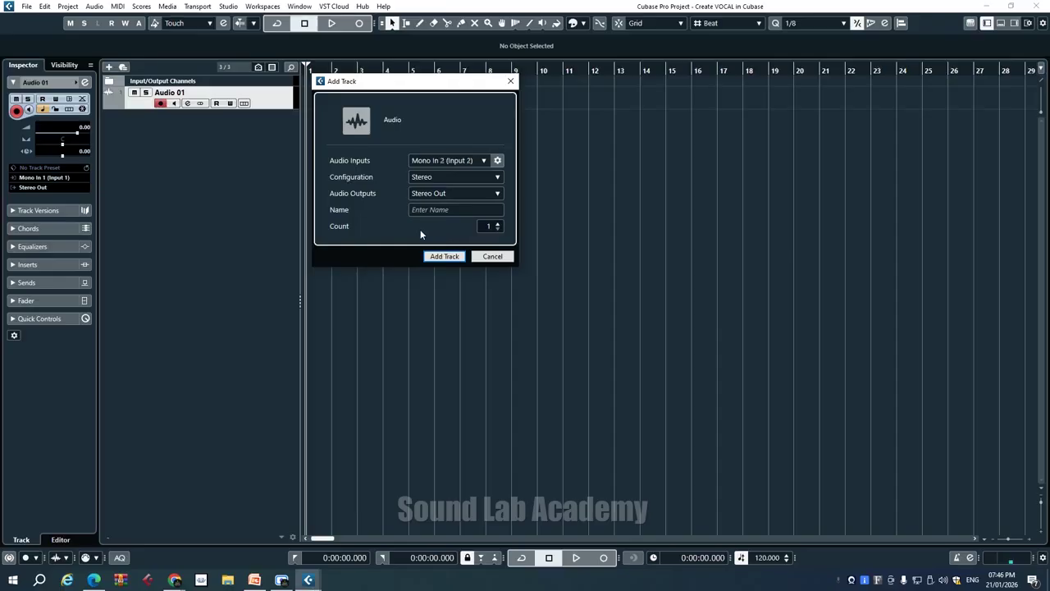
click(450, 257)
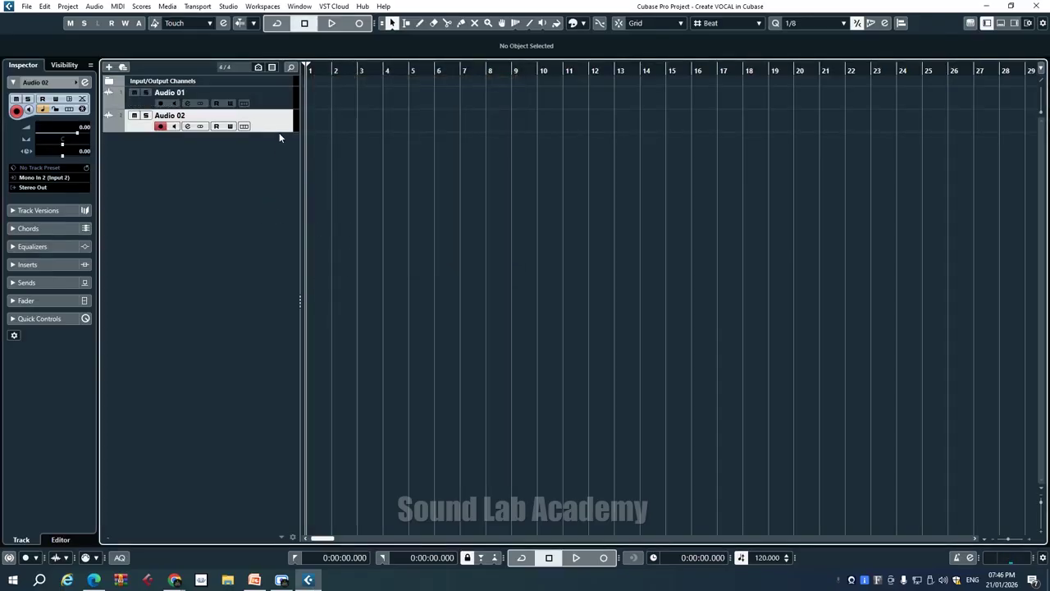
Remove the Audio 01 track from the project
click(279, 99)
right_click(275, 97)
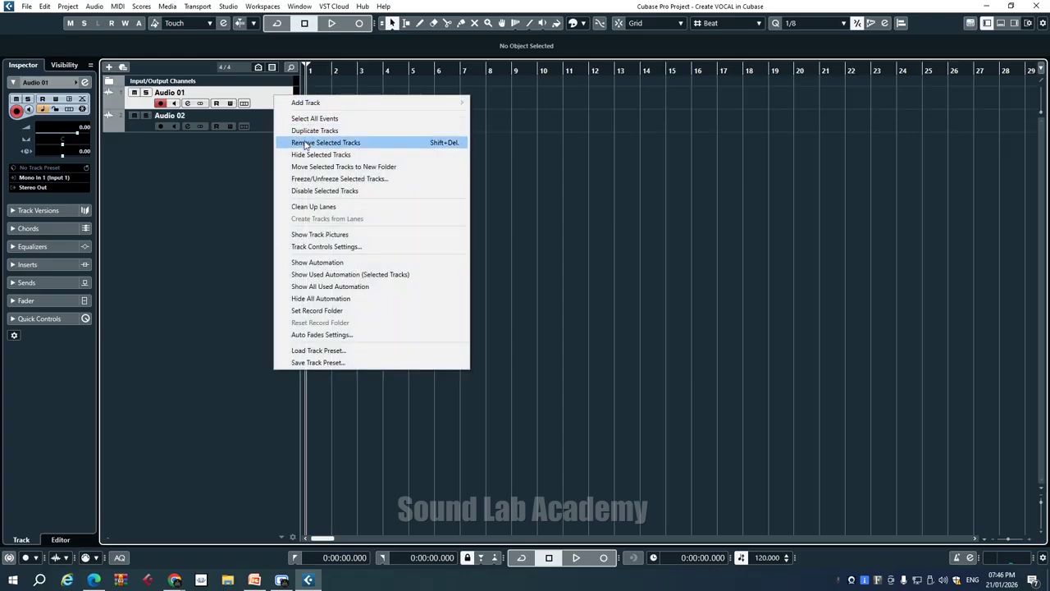
click(306, 142)
Select the Audio 02 track and enable its input monitoring
click(271, 107)
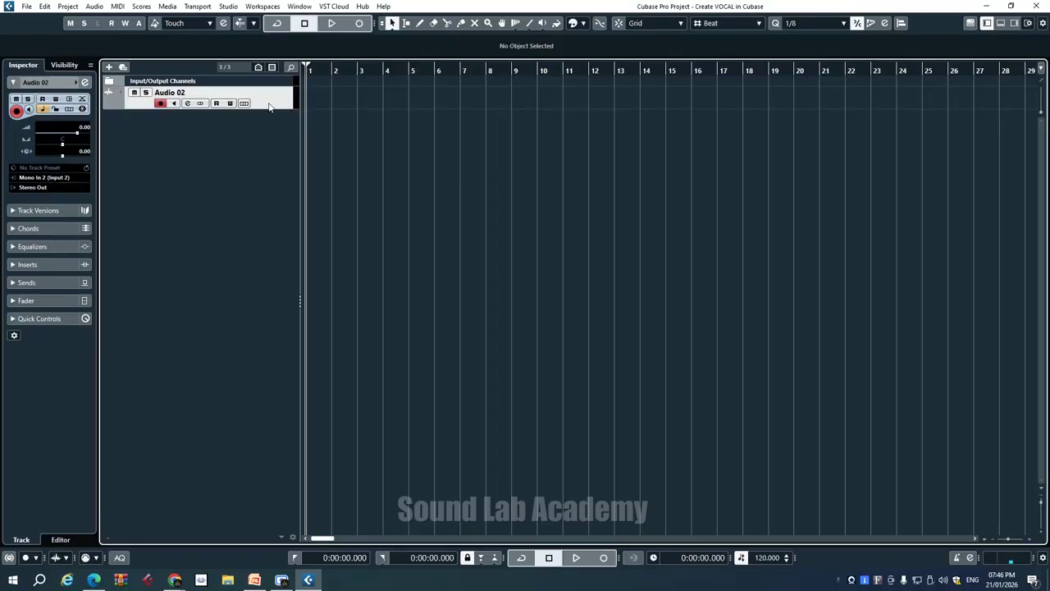
click(174, 103)
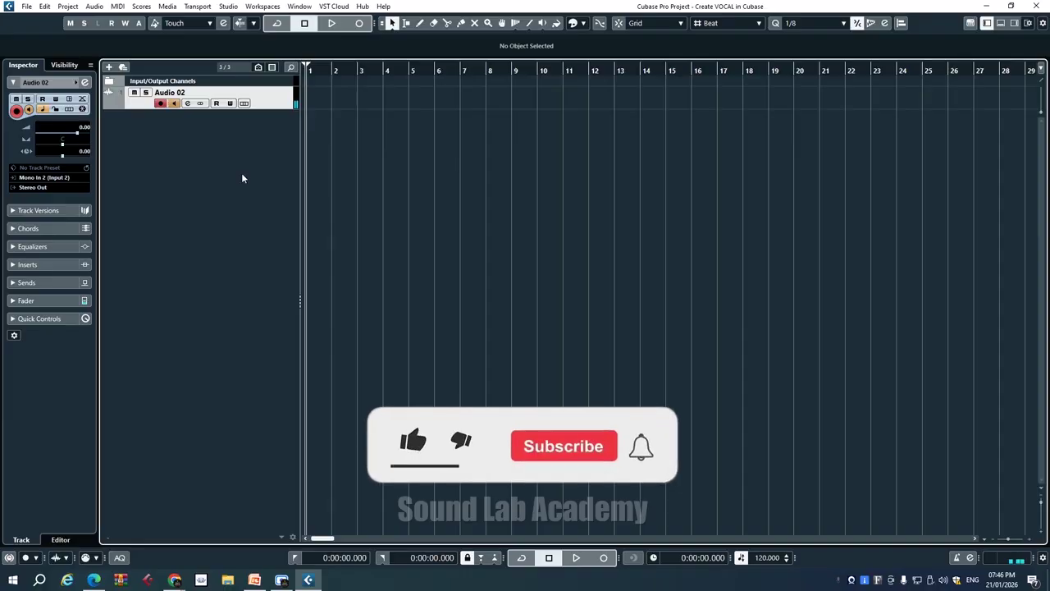
Add one Kontakt instrument track routed to Stereo Out
right_click(256, 127)
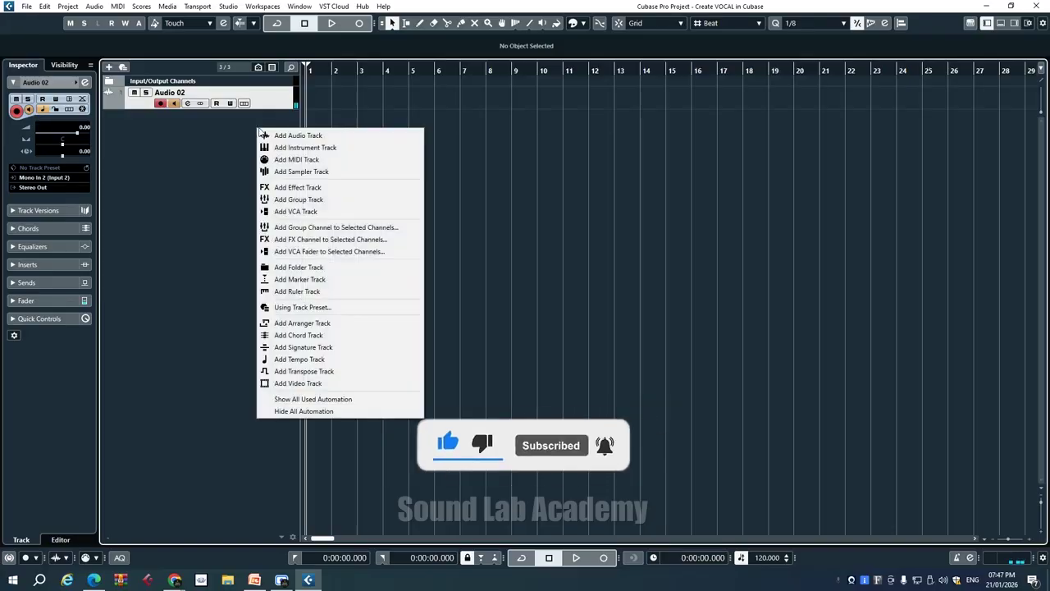
click(283, 149)
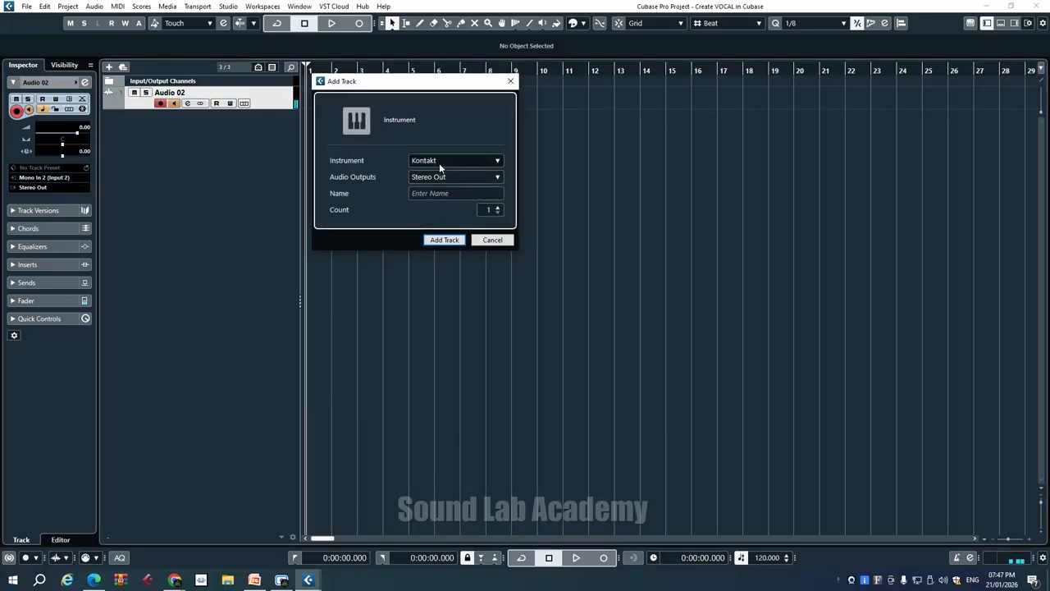
click(444, 239)
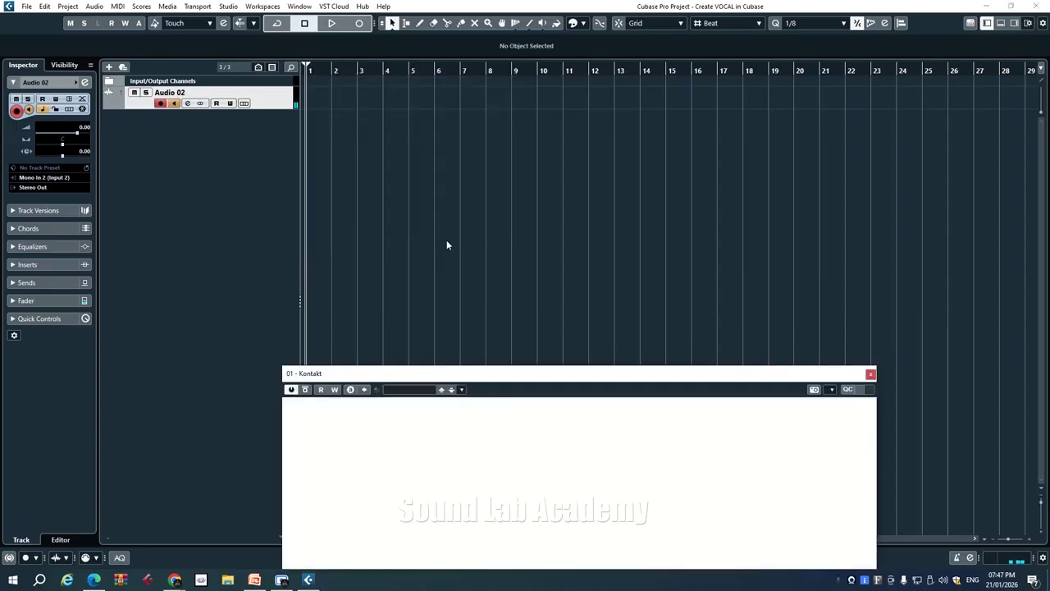
Load the Strummed Acoustic 2 - 12-String instrument into Kontakt and move the plug-in window clear of most of the timeline
drag(552, 378, 474, 182)
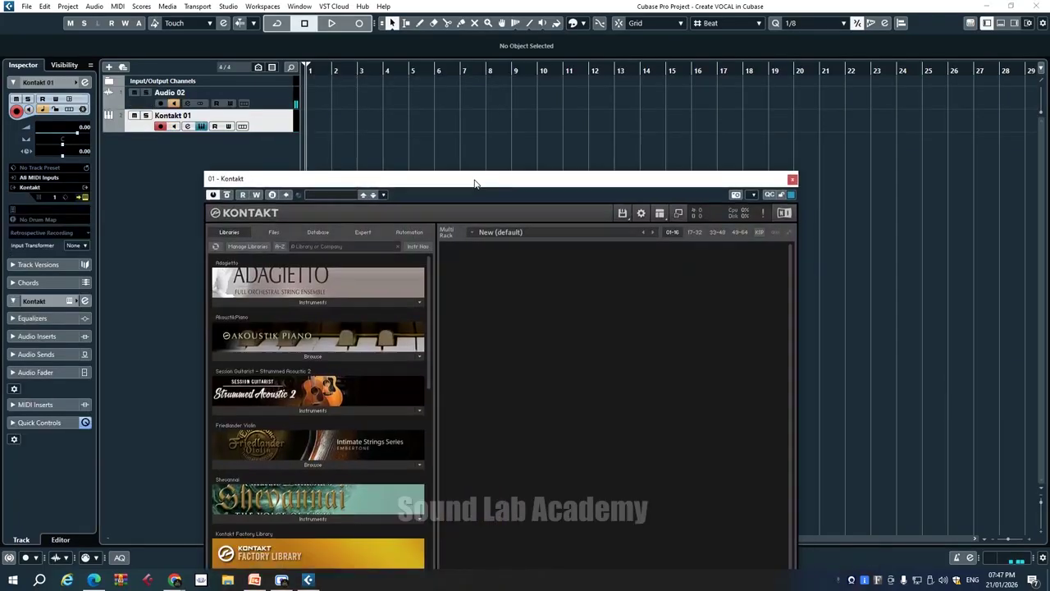
click(321, 411)
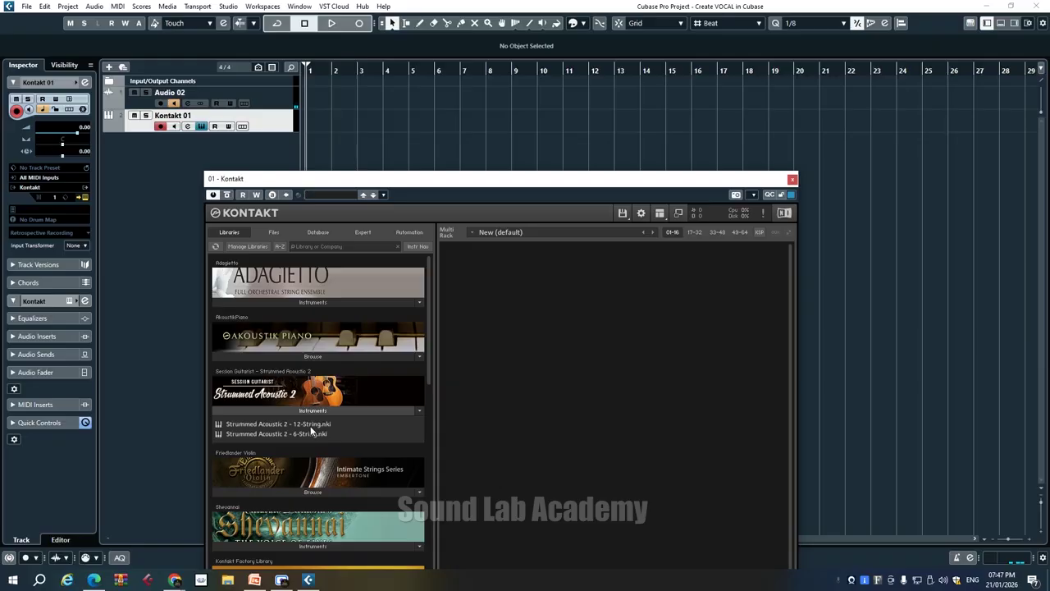
double_click(311, 426)
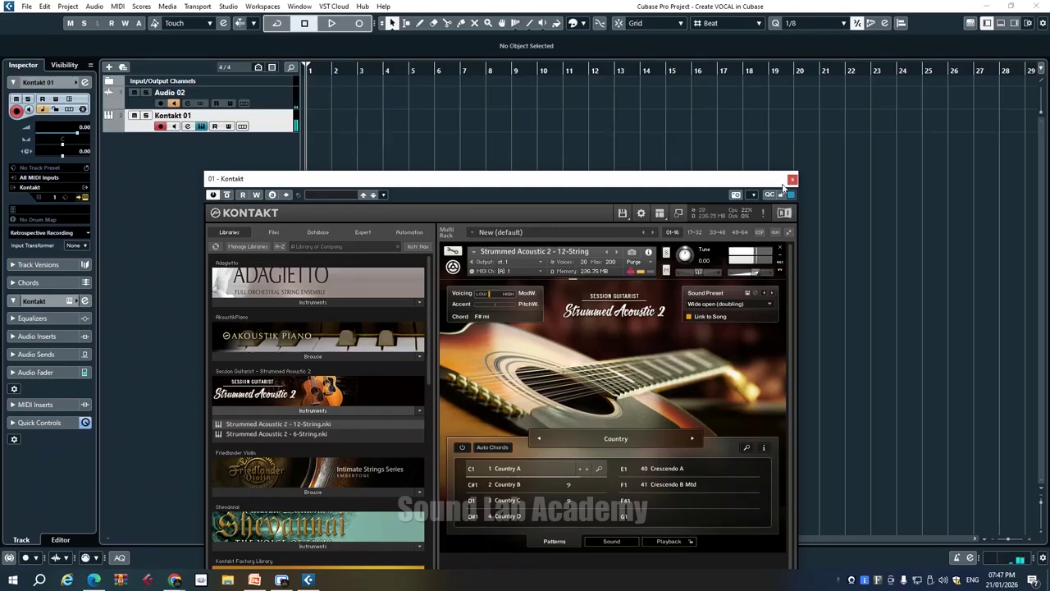
drag(733, 184, 690, 413)
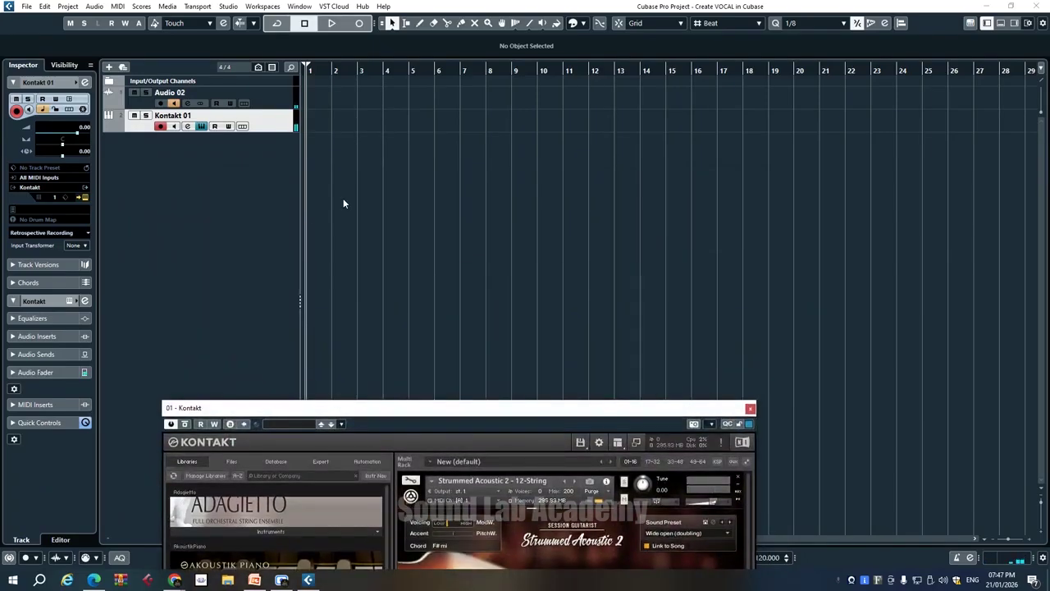
click(694, 376)
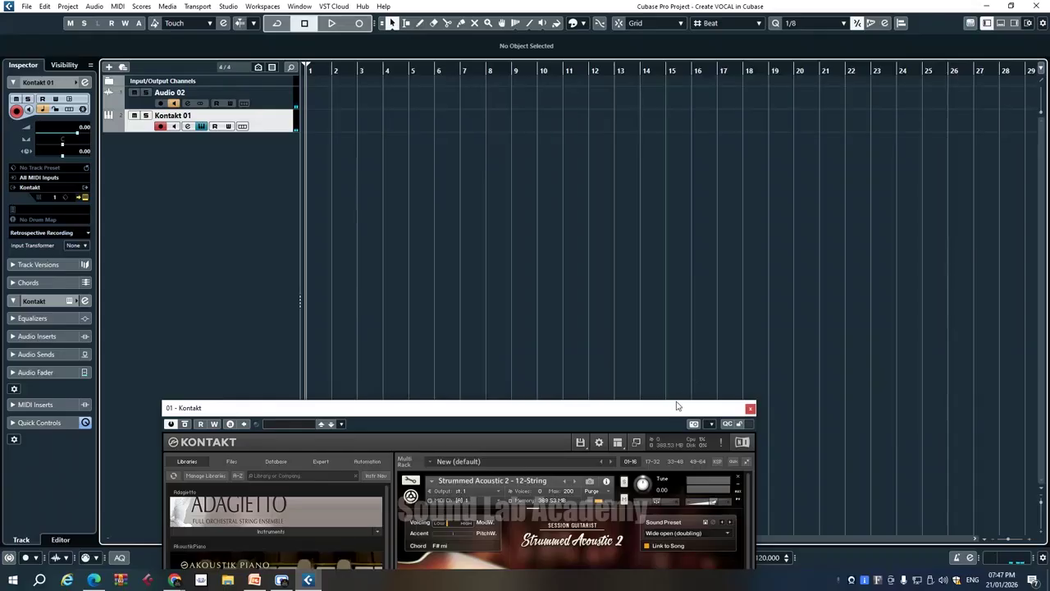
drag(677, 405, 329, 246)
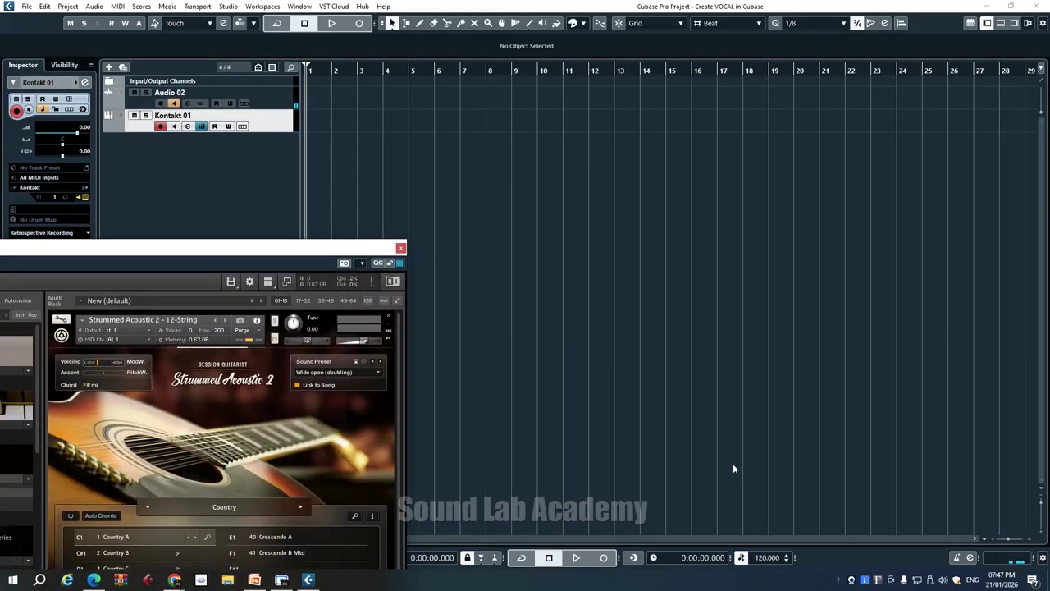
Start recording the 12-string guitar part on the Kontakt instrument track
key(h)
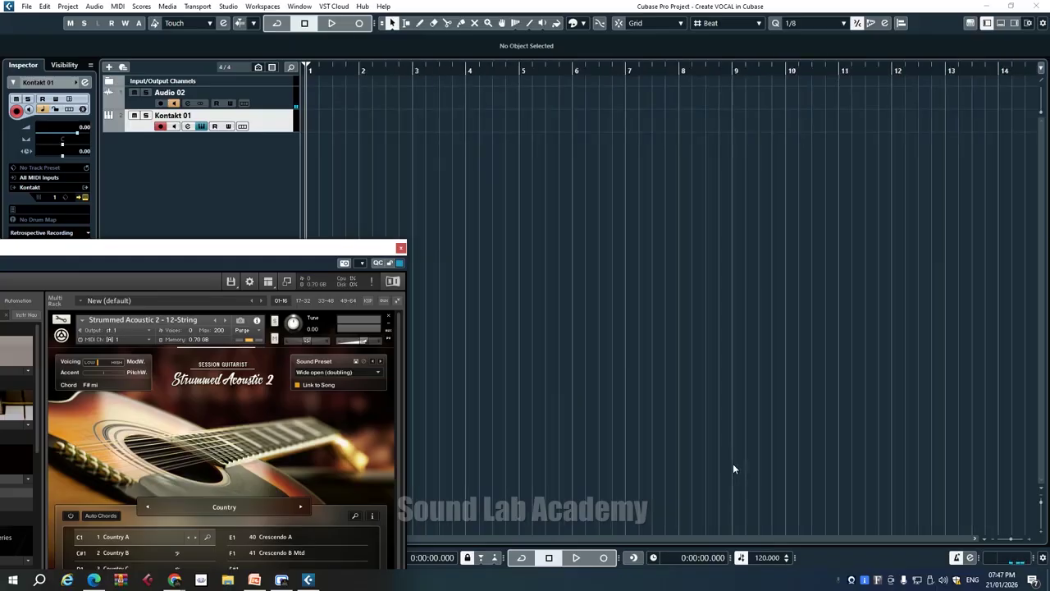
key(space)
key(KP_Multiply)
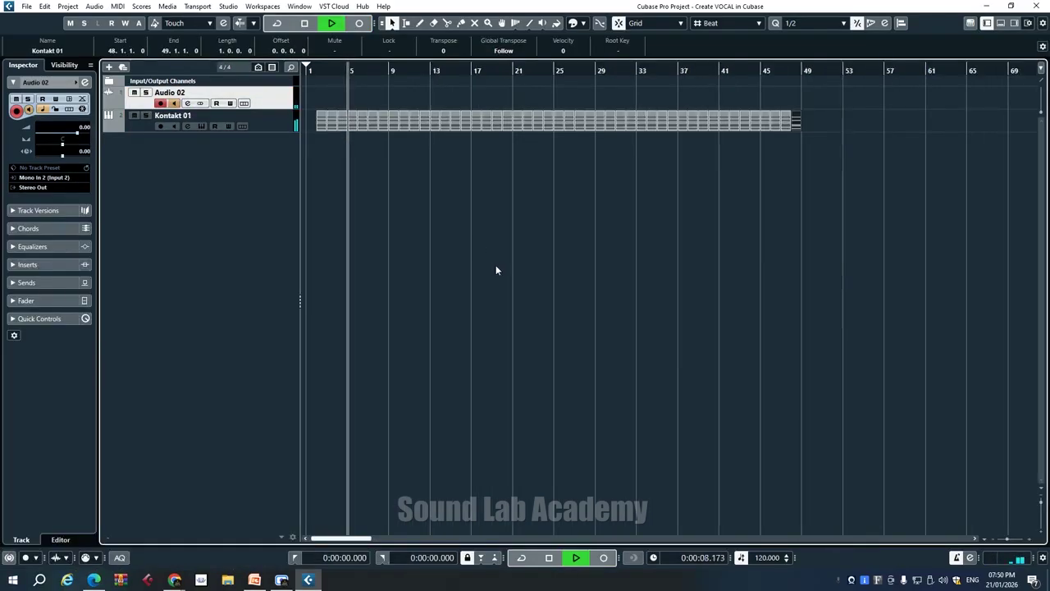
Record the vocal on the Audio 02 track from about bar 5 over the guitar backing, stopping once the take is complete
key(KP_Multiply)
key(h)
key(h)
key(h)
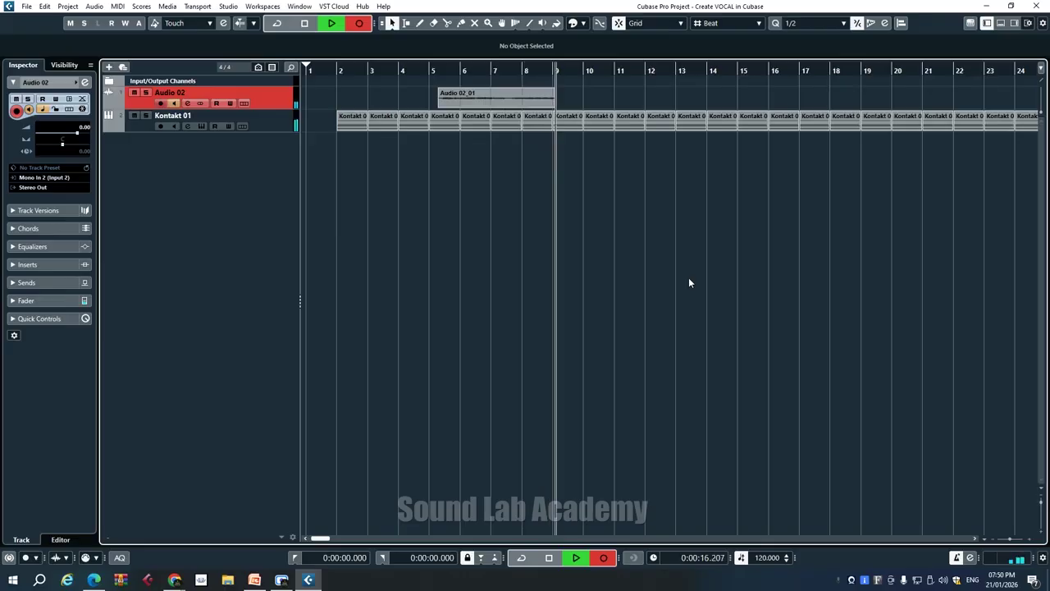
key(g)
key(g)
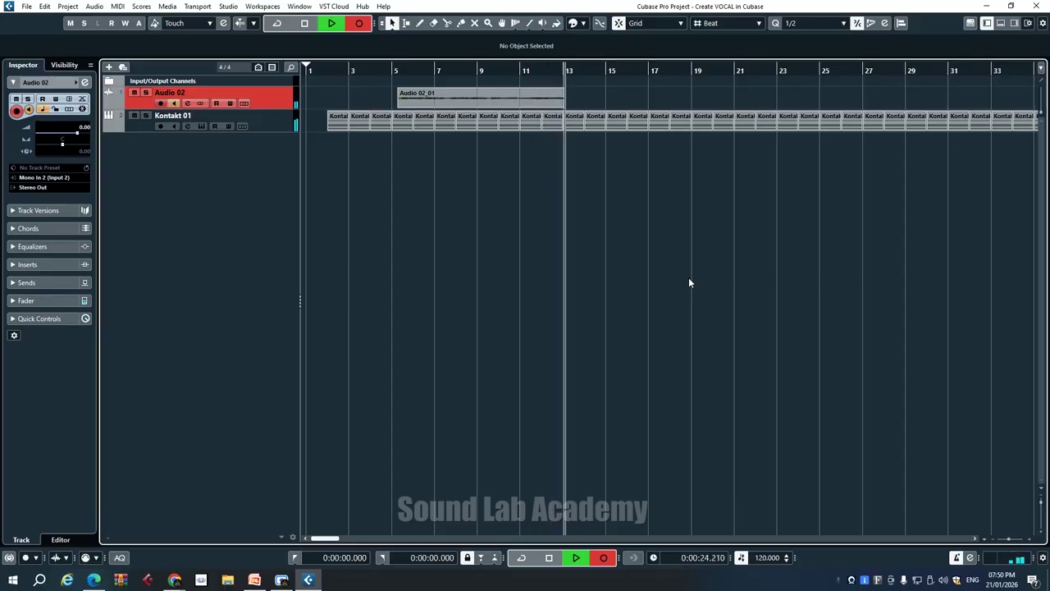
key(space)
key(g)
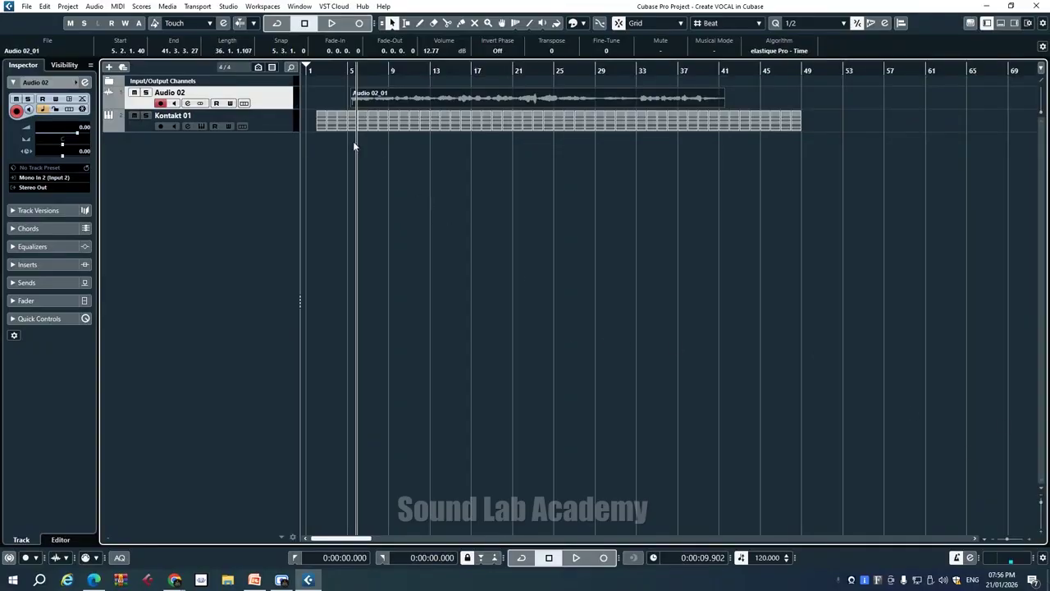
Solo the Audio 02 track and play back part of the recorded vocal
key(h)
key(h)
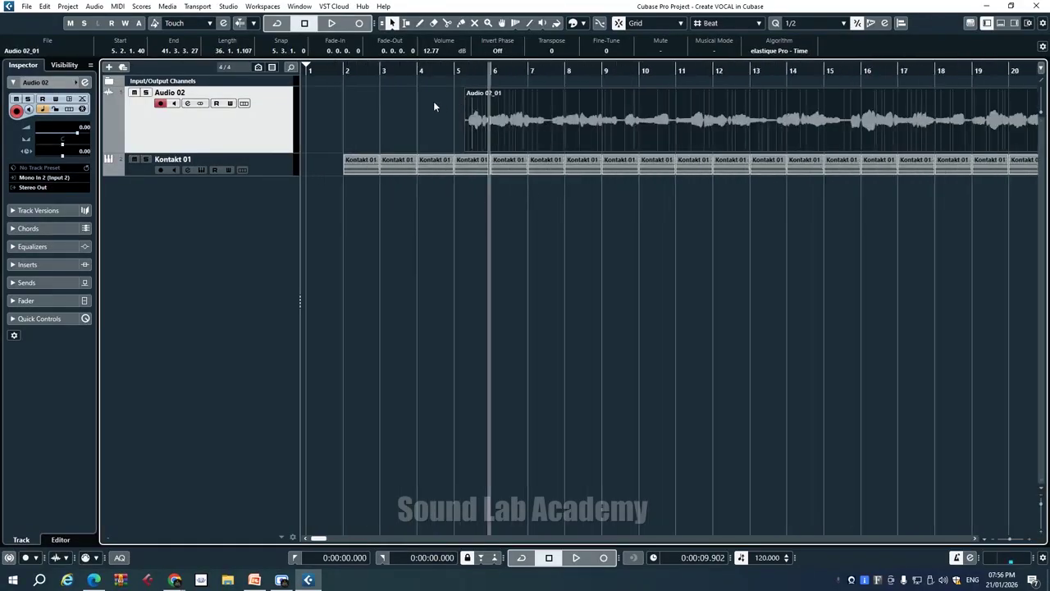
key(h)
key(g)
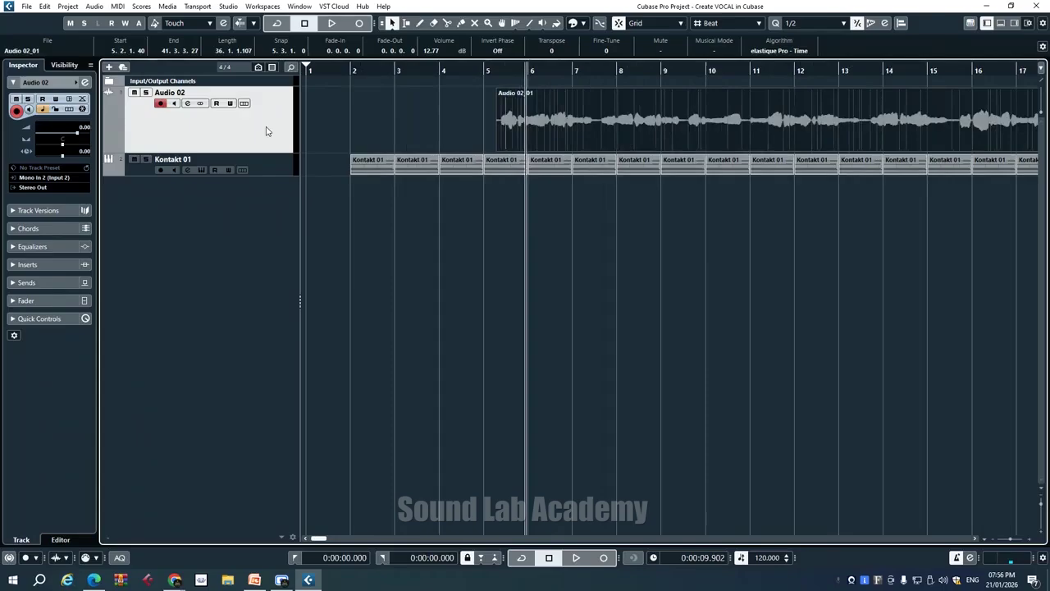
click(147, 94)
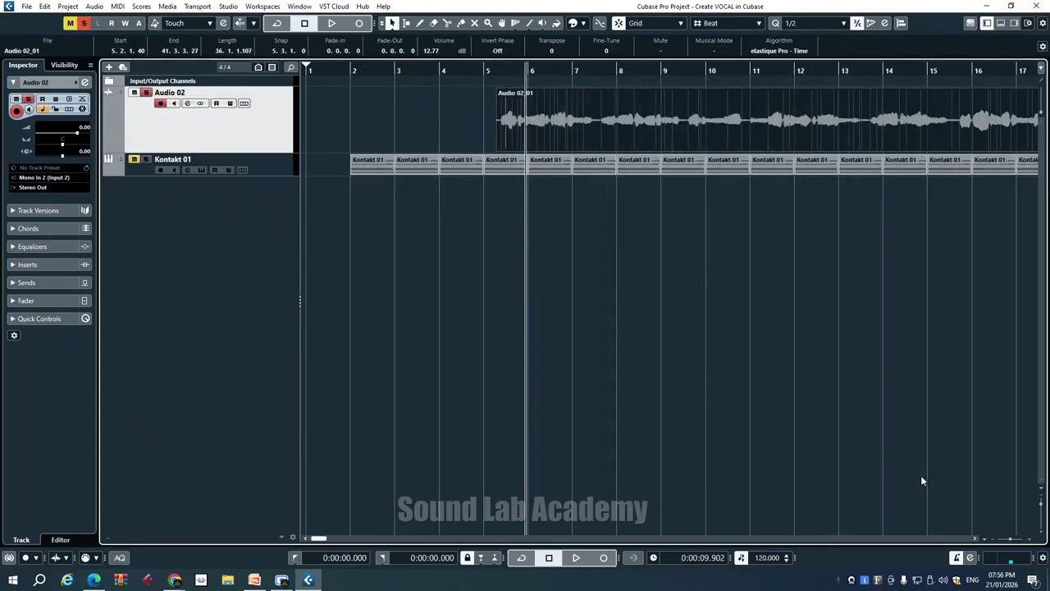
key(space)
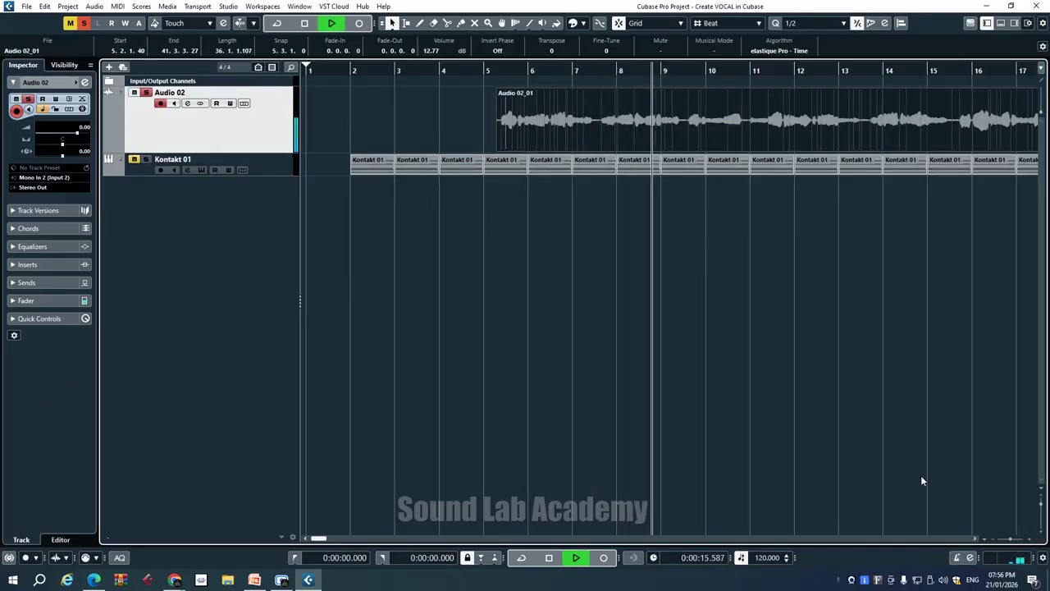
key(space)
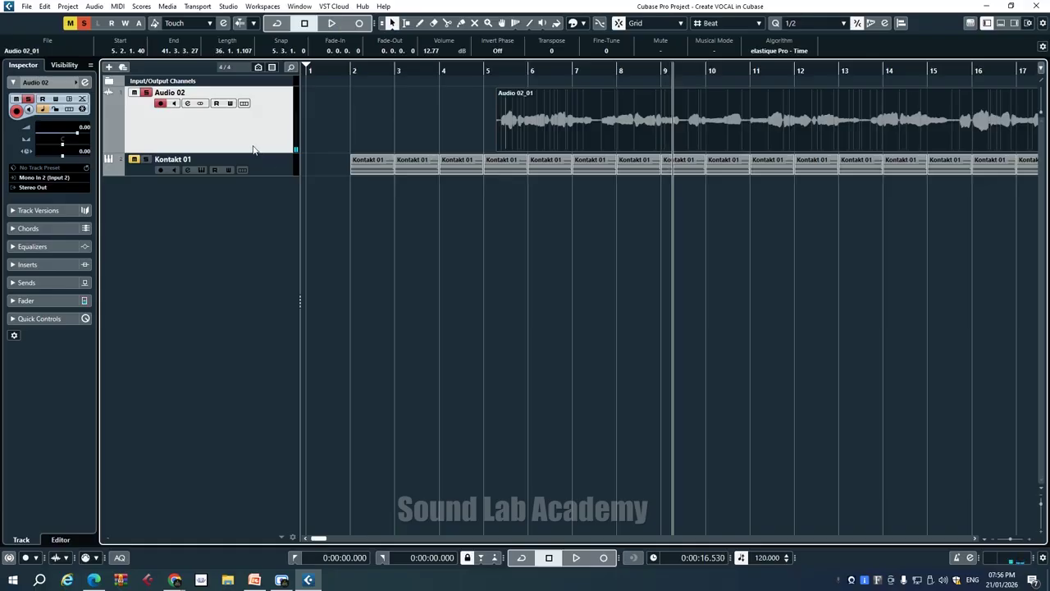
Load the Steinberg Compressor into the first insert slot of the Audio 02 channel
click(187, 103)
drag(435, 361, 472, 205)
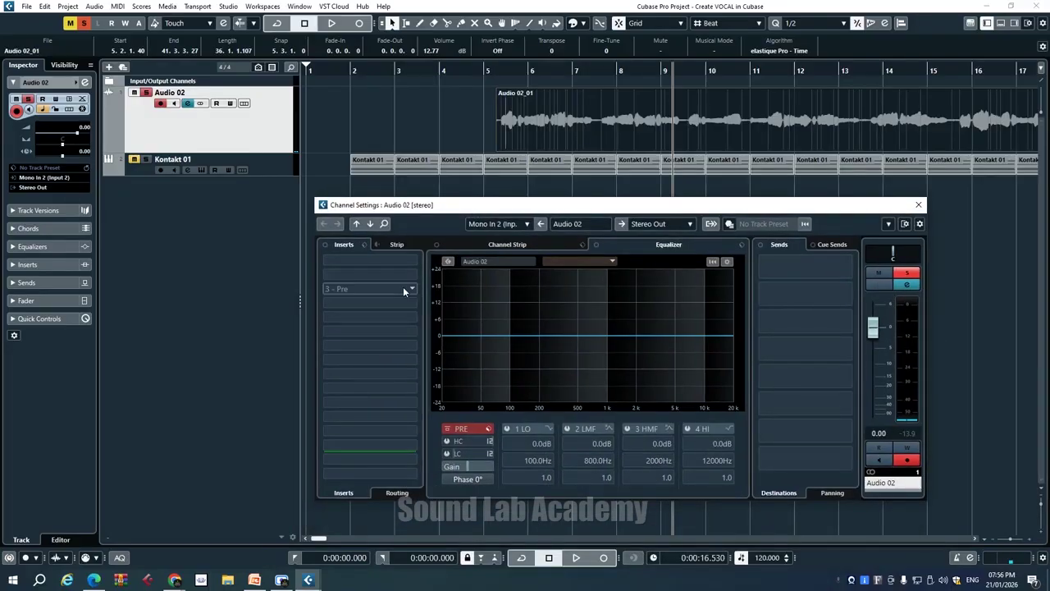
click(363, 262)
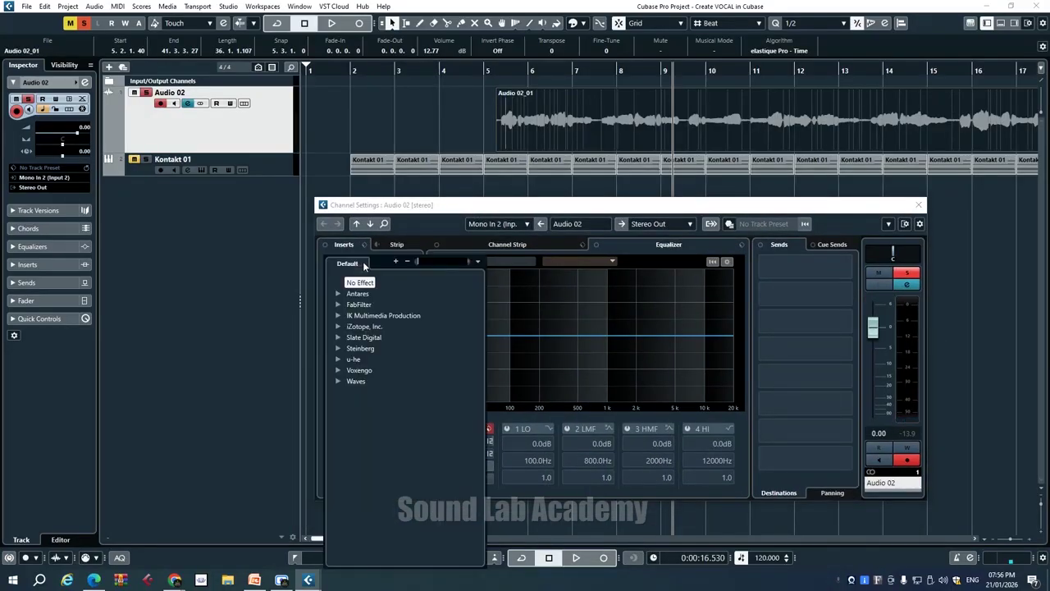
click(337, 348)
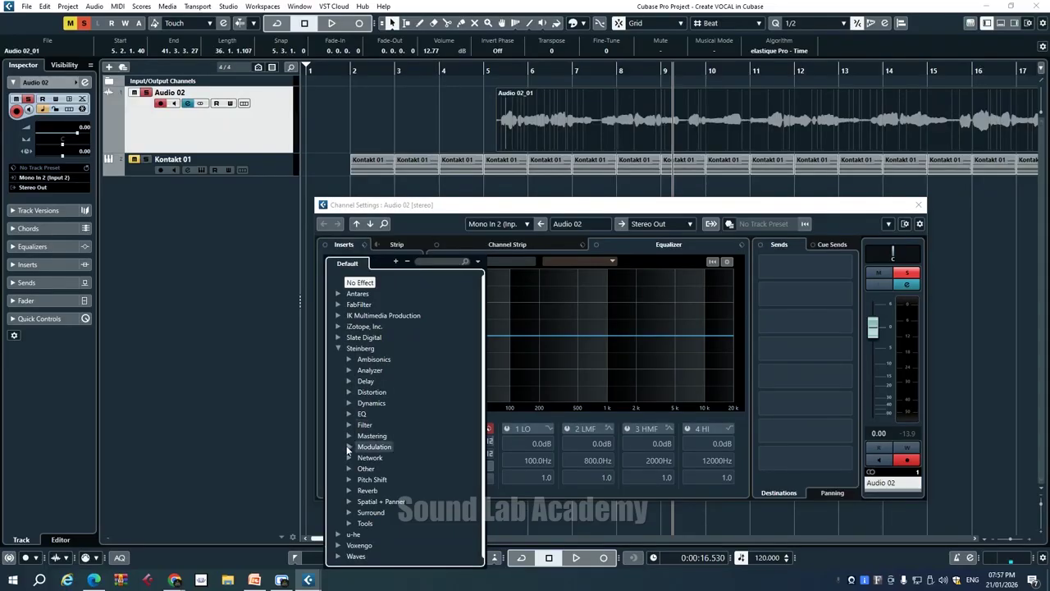
click(349, 402)
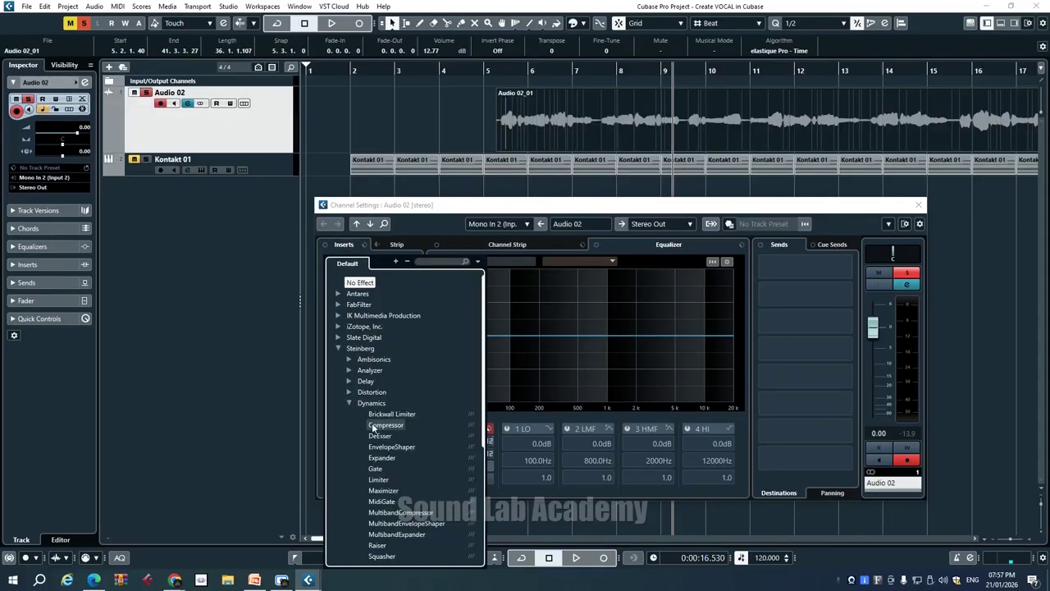
click(379, 425)
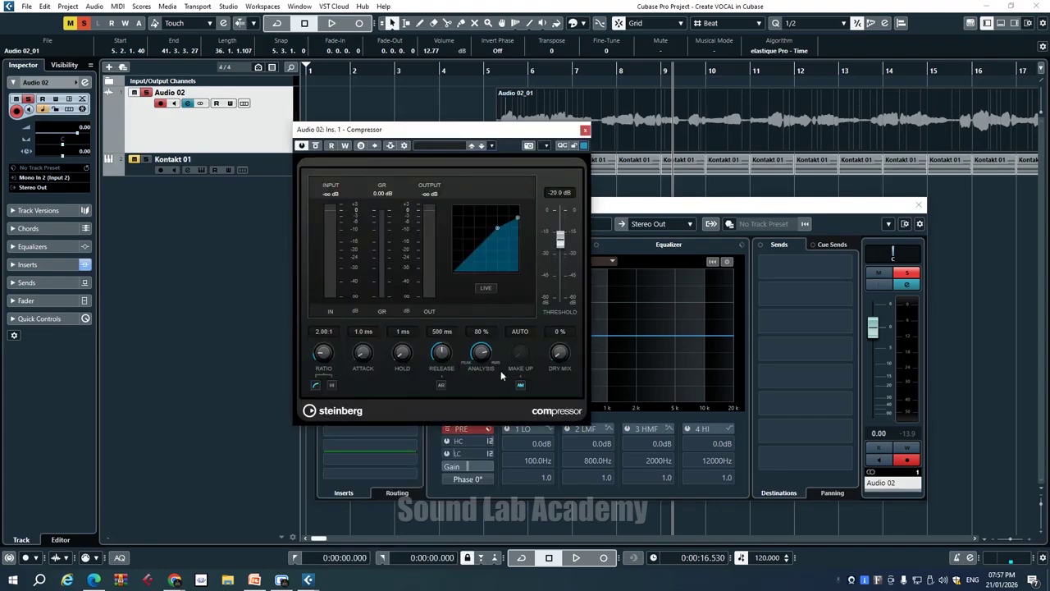
Set the compressor's make-up gain to 6.0 dB and play the compressed vocal from about bar 5
double_click(519, 332)
key(Return)
click(491, 72)
key(space)
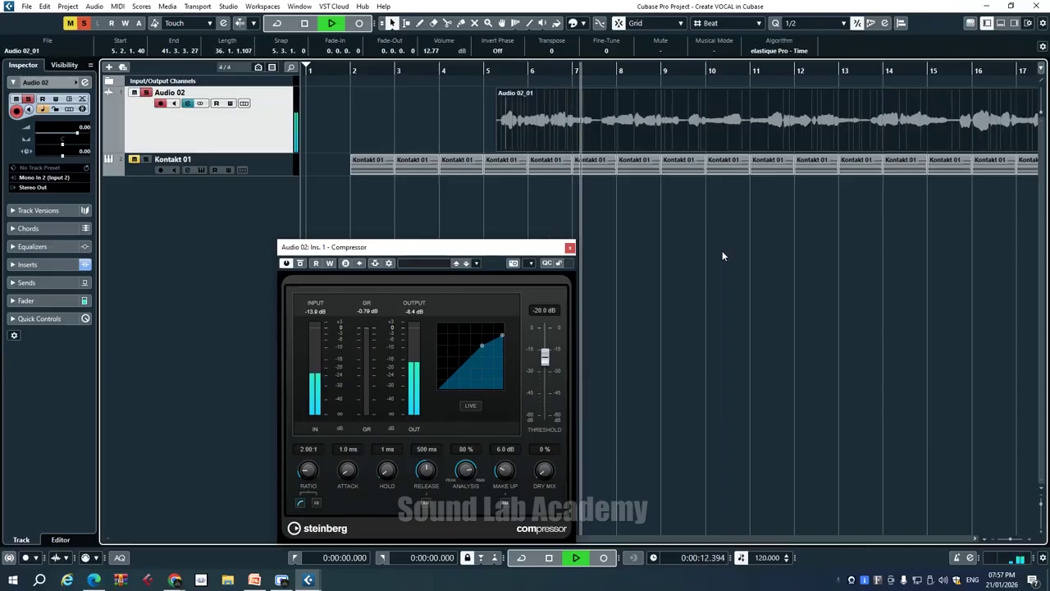
key(g)
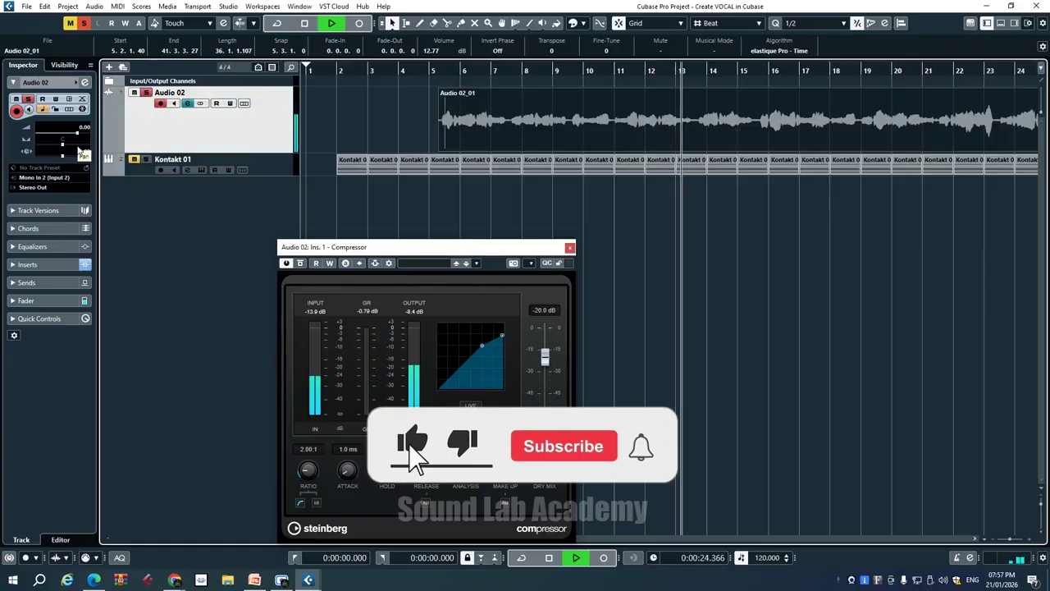
key(space)
drag(432, 247, 519, 374)
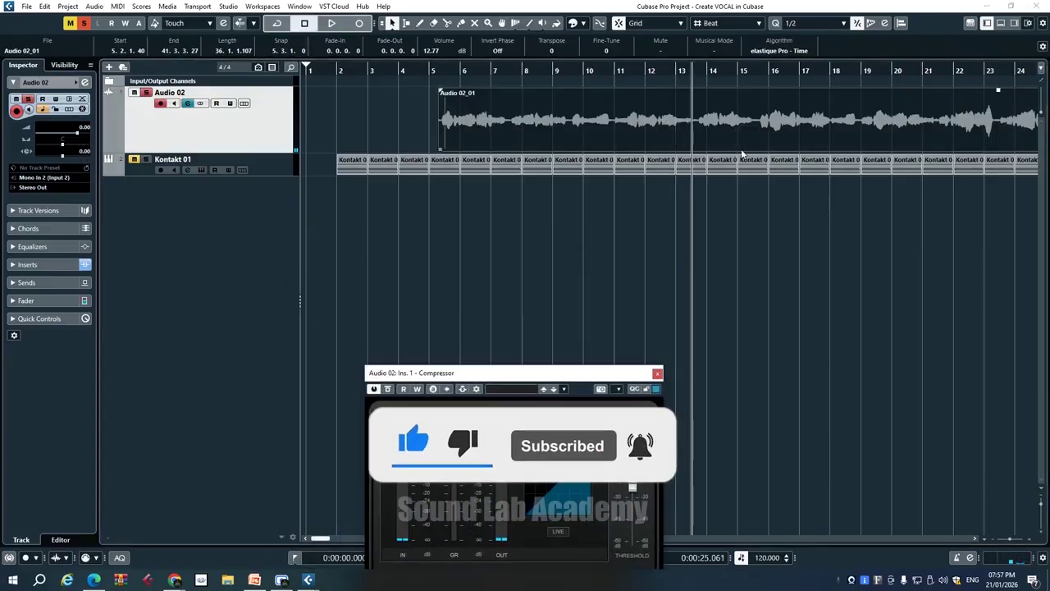
drag(496, 370, 557, 227)
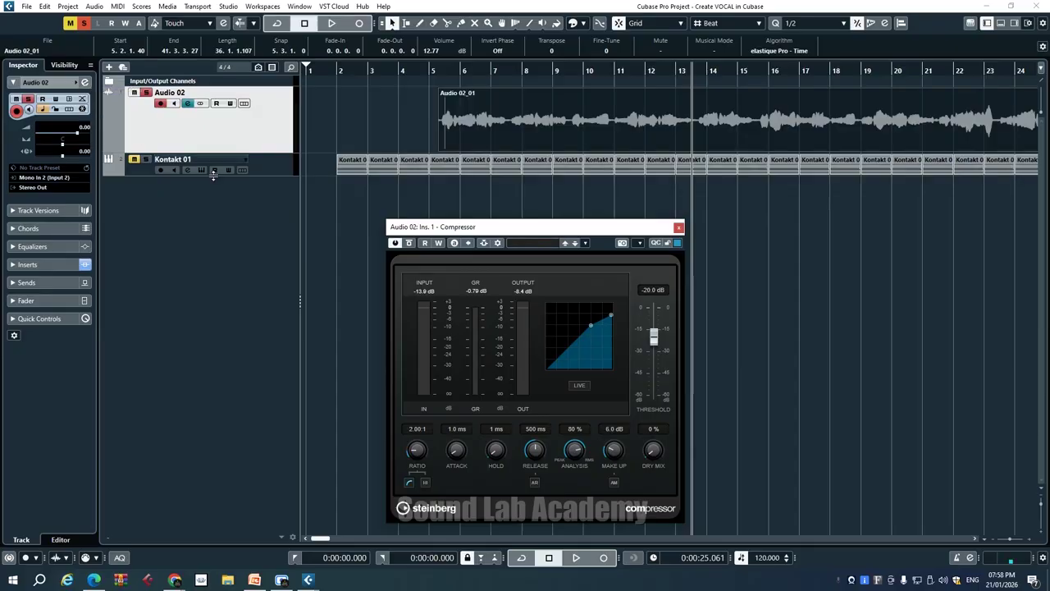
drag(443, 233, 363, 226)
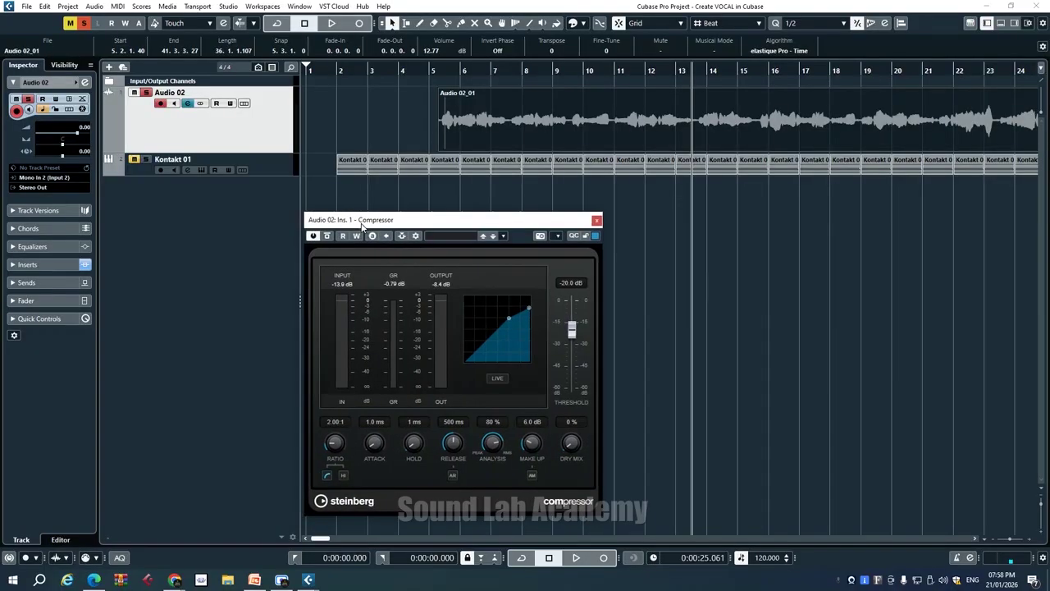
Set the locators around the whole Audio 02_01 vocal event, from bar 5 to bar 41, and activate the cycle
key(g)
key(g)
key(g)
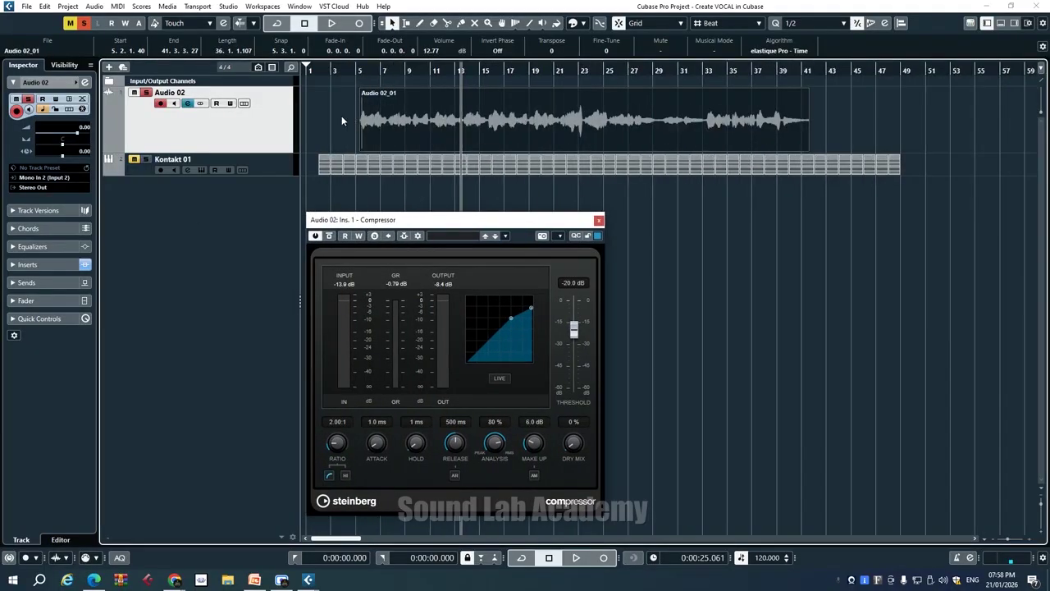
drag(341, 116, 739, 136)
drag(817, 138, 818, 138)
key(p)
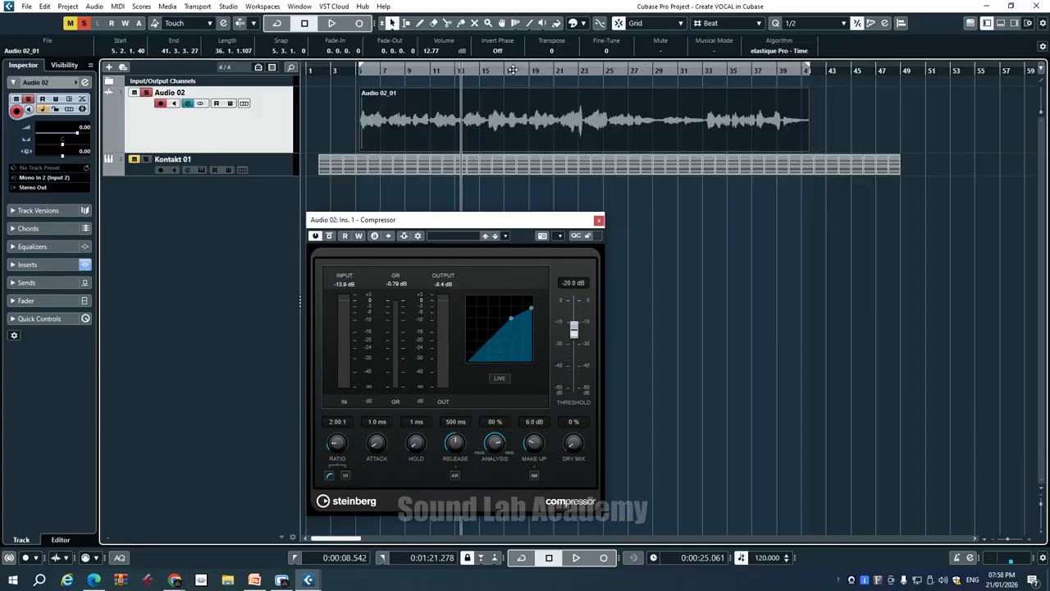
click(451, 69)
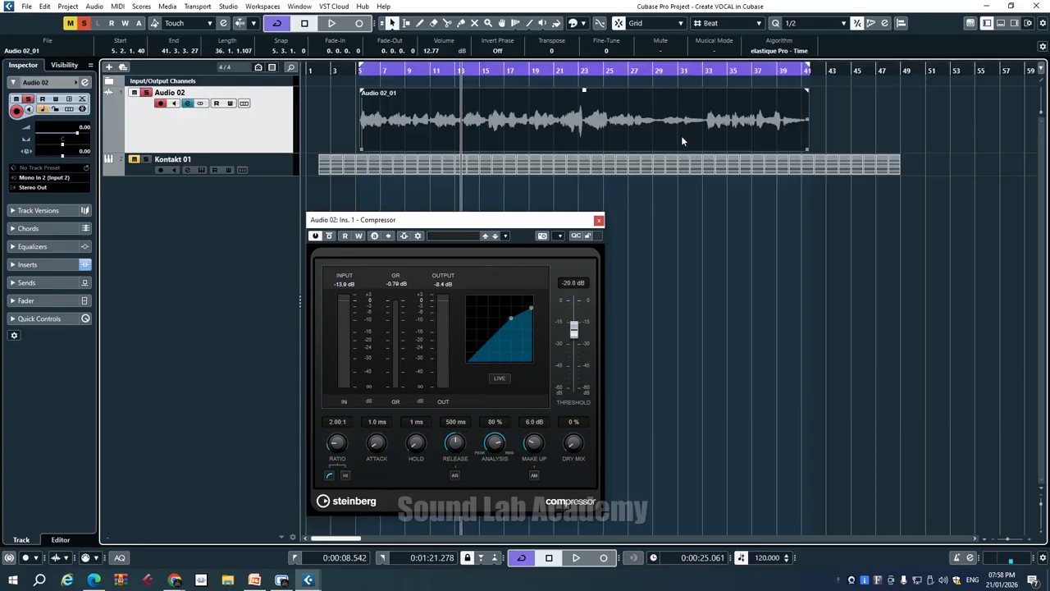
click(280, 26)
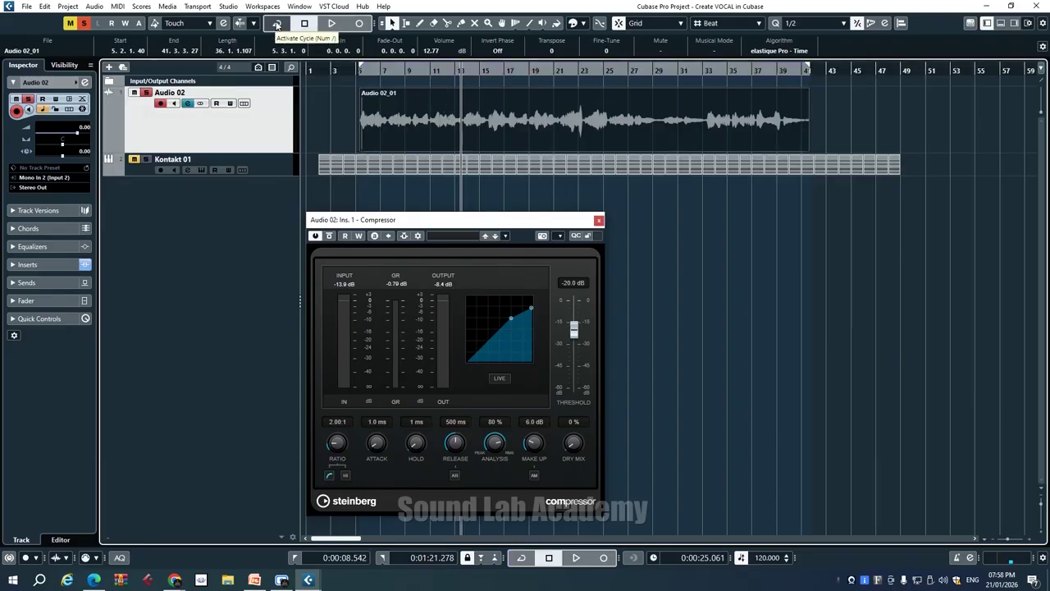
click(277, 25)
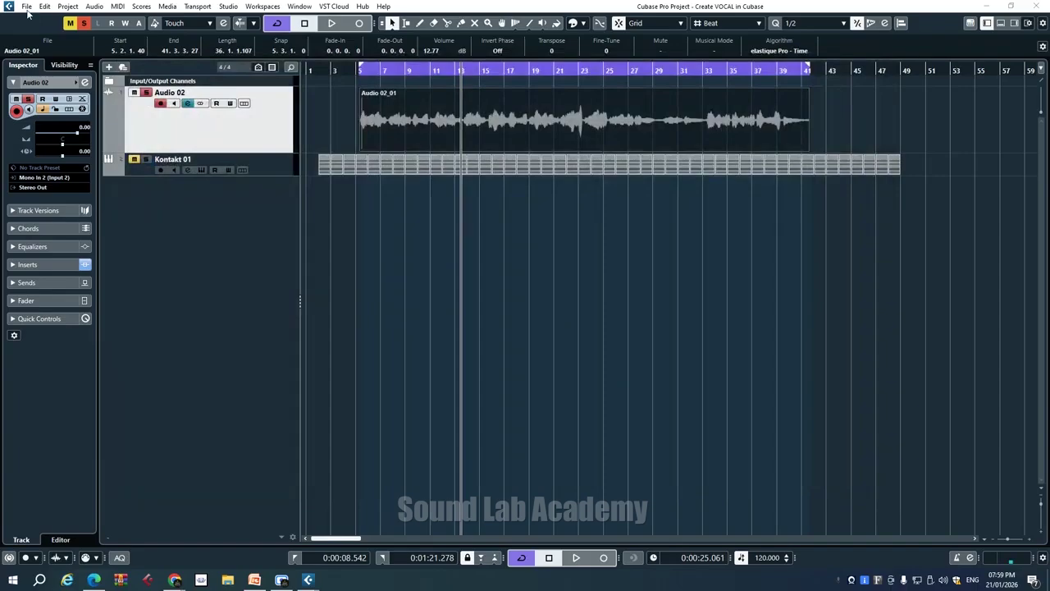
Open the Export Audio Mixdown settings and name the exported file Vocal
click(27, 9)
mouse_move(65, 176)
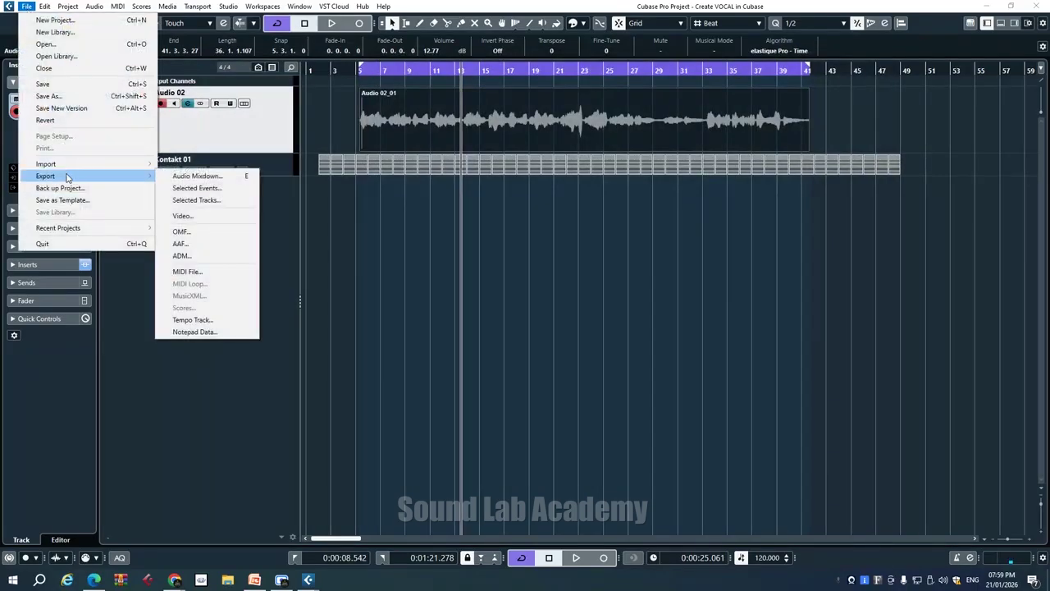
click(187, 177)
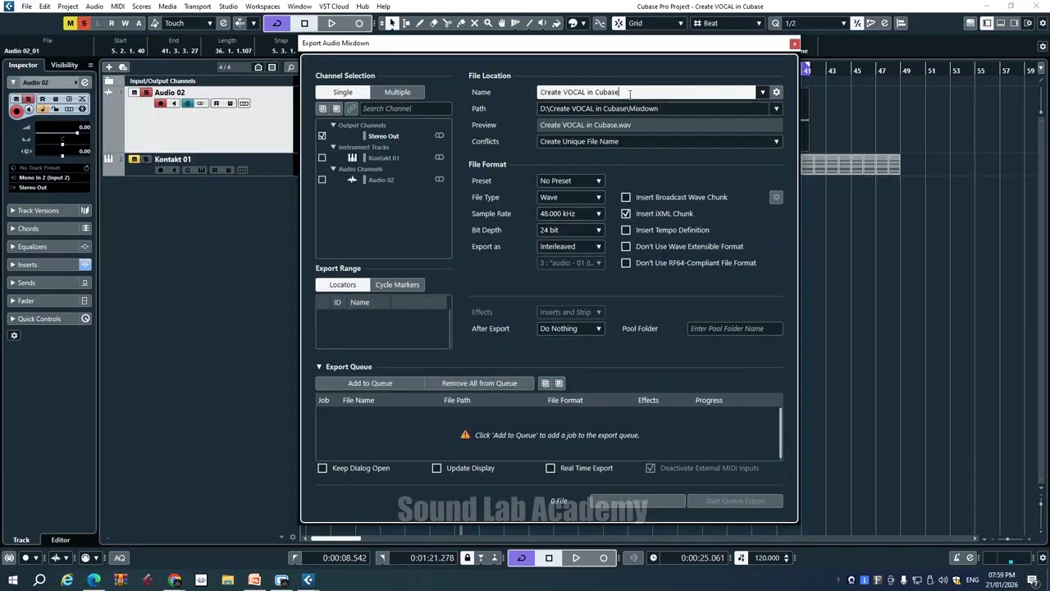
text(Vocal)
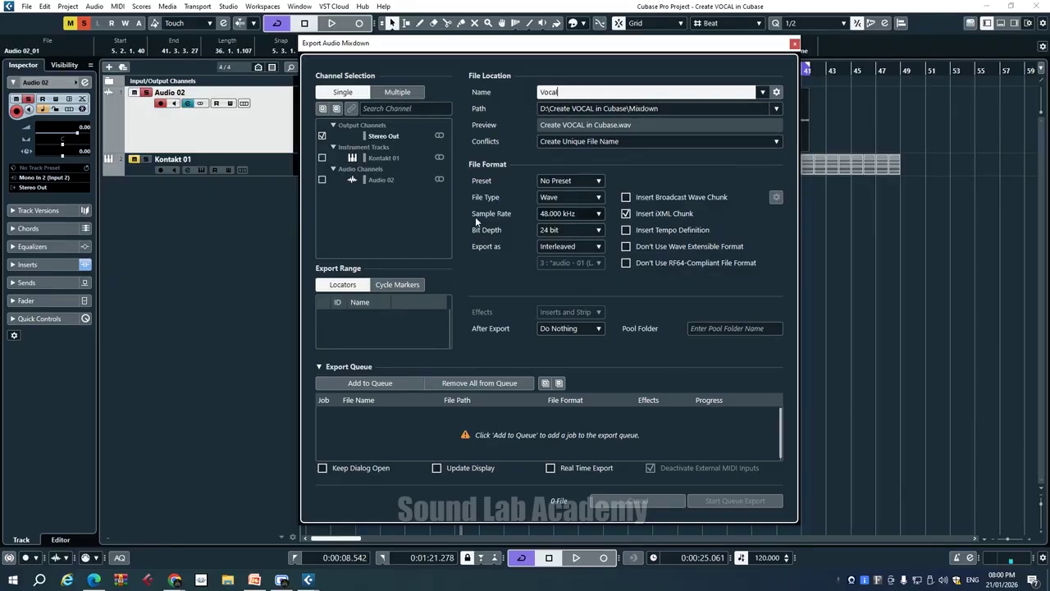
Set the mixdown format to a 44.100 kHz sample rate and 24 bit depth, and add the job to the export queue
click(565, 218)
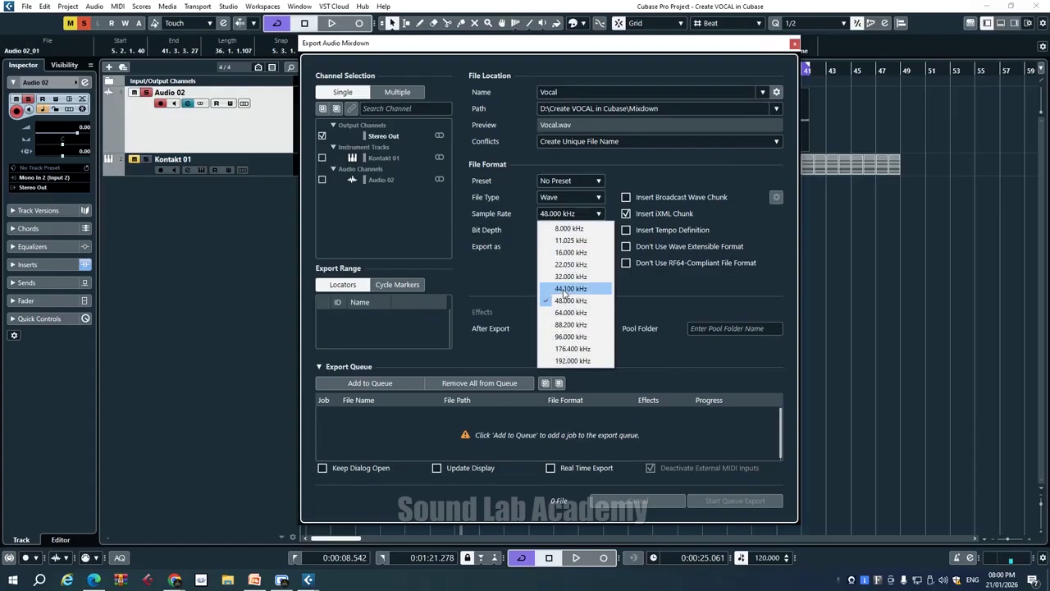
click(554, 264)
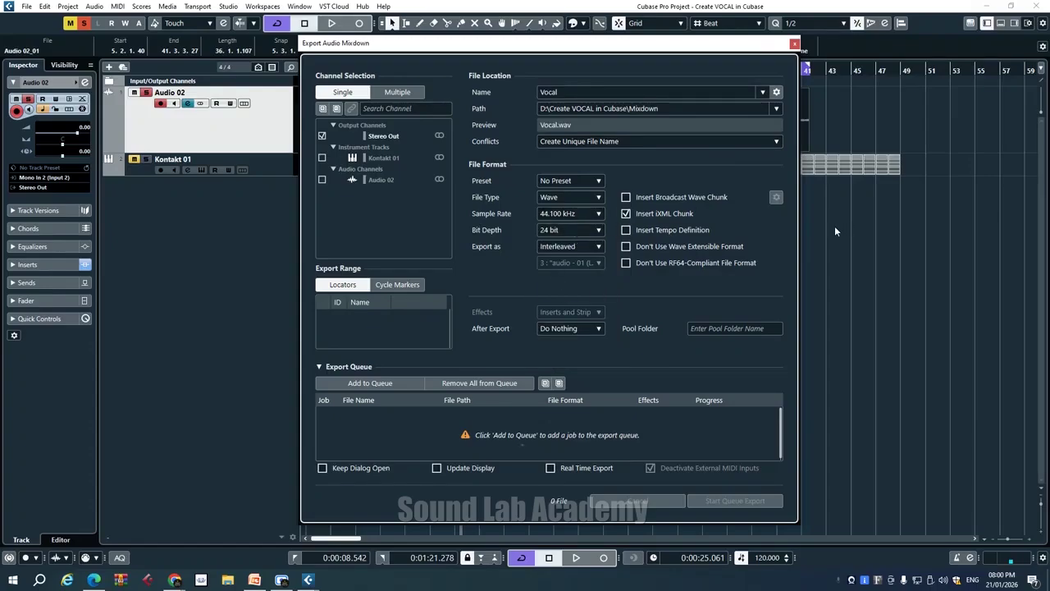
click(564, 229)
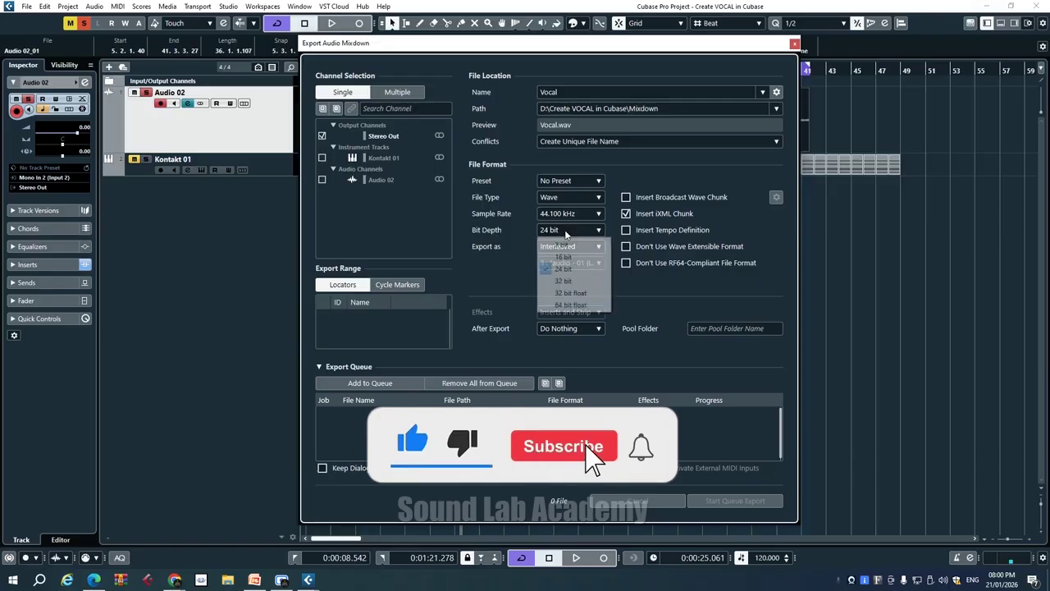
click(566, 271)
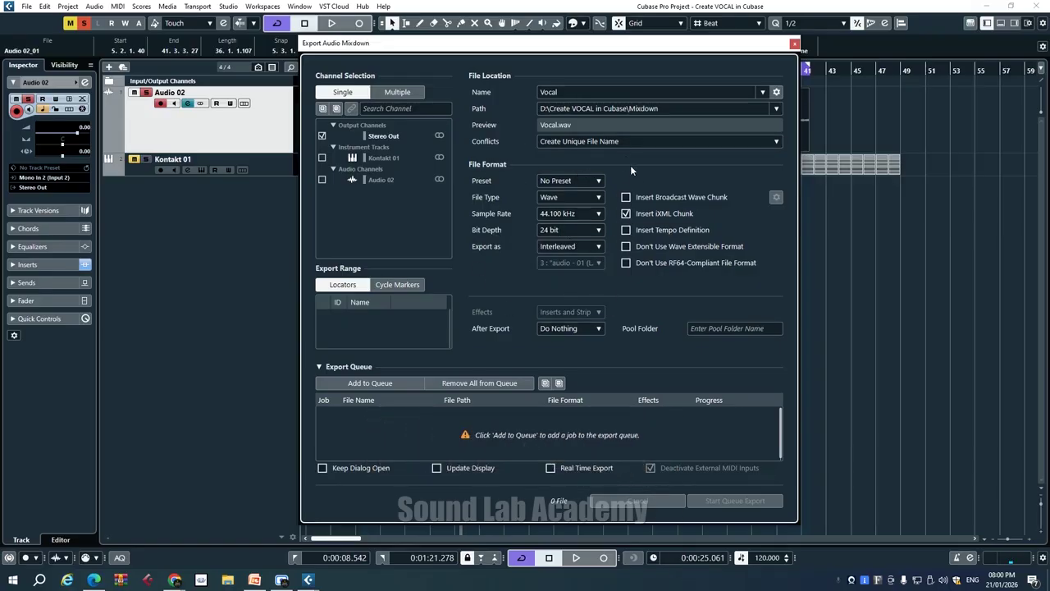
click(567, 230)
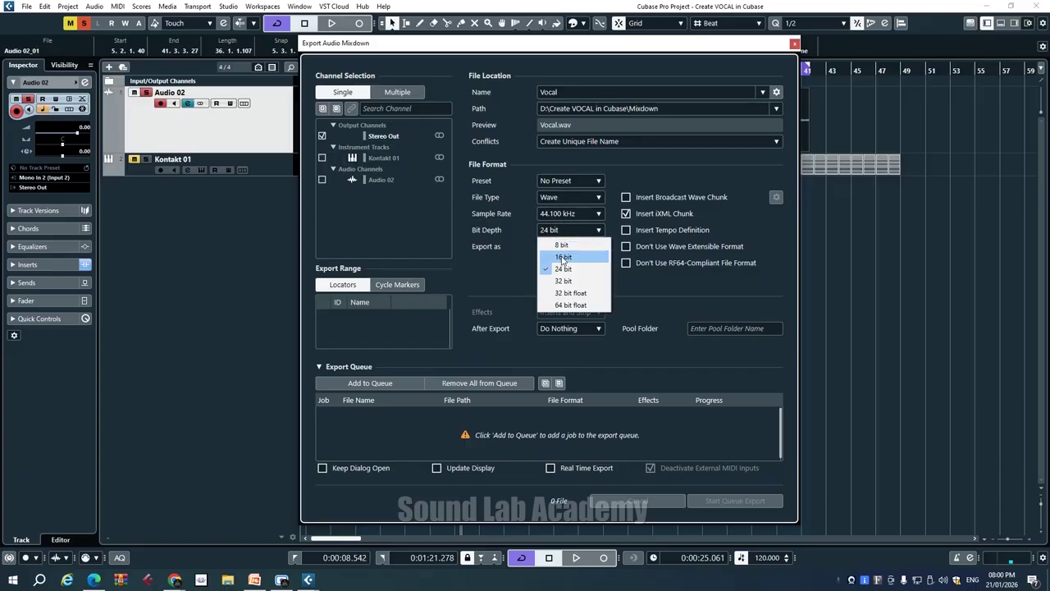
click(559, 256)
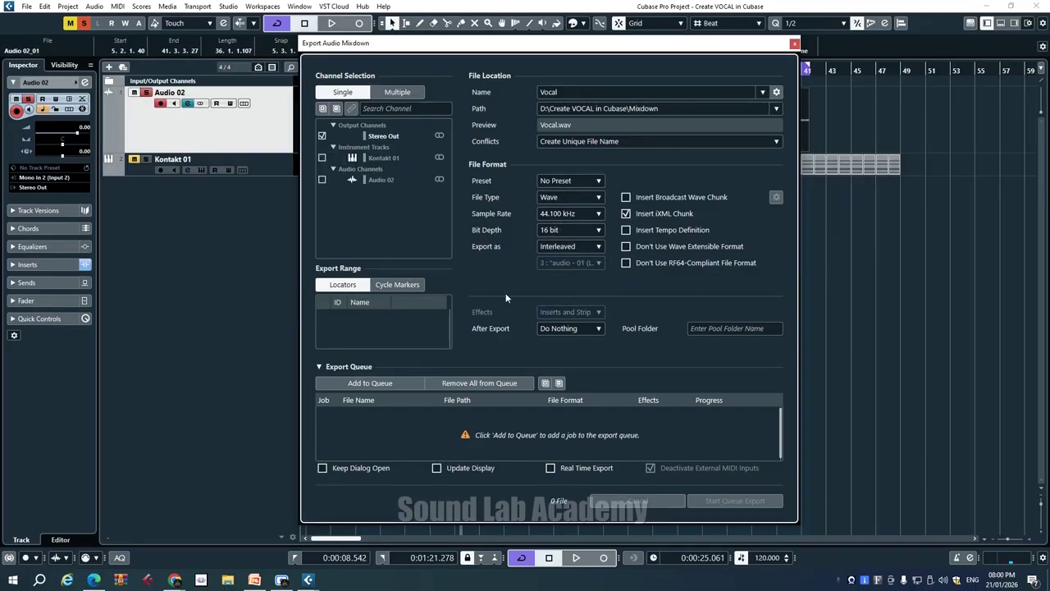
click(567, 229)
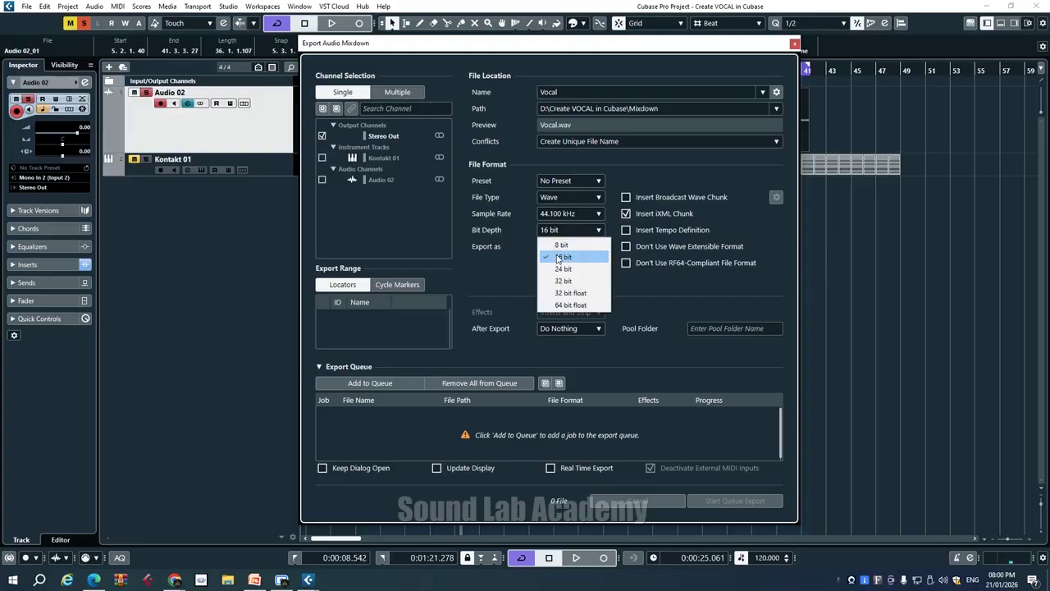
click(560, 267)
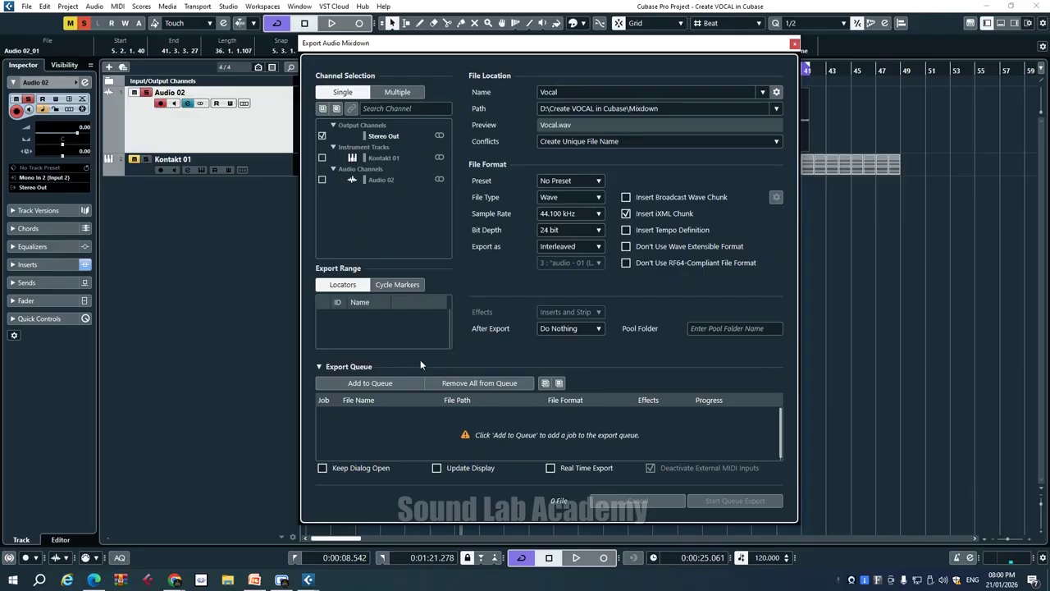
click(384, 384)
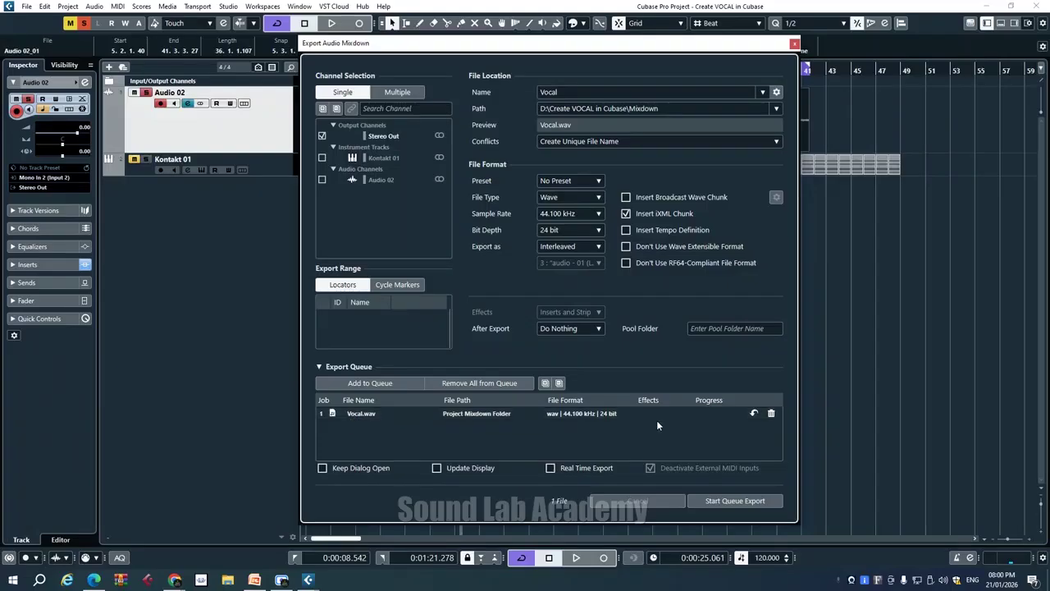
Run the queued Vocal.wav export, and clear the project and Audio 02 channel settings windows away to reach the desktop
click(721, 502)
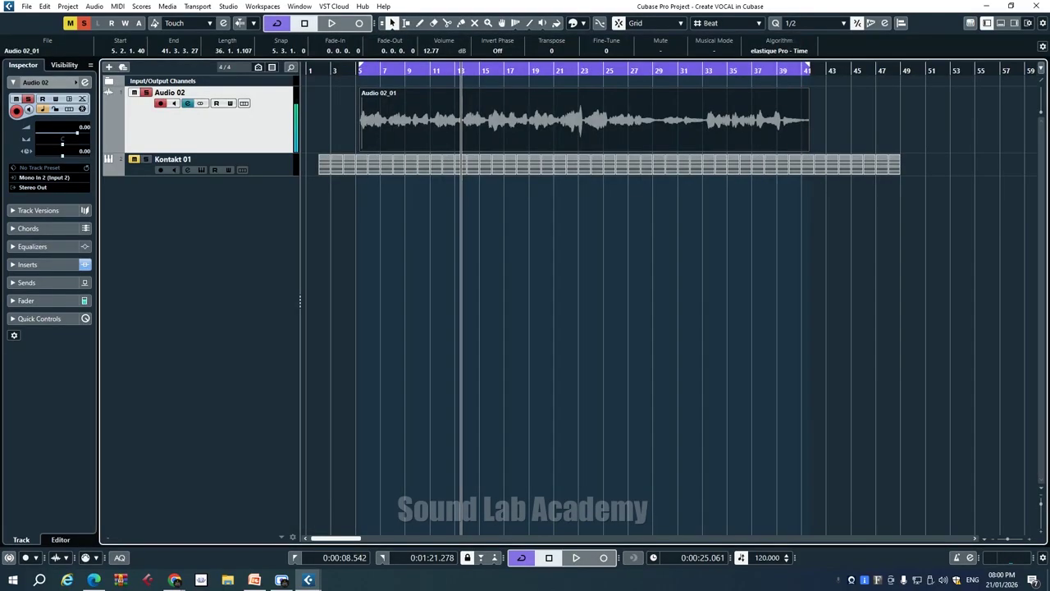
click(985, 8)
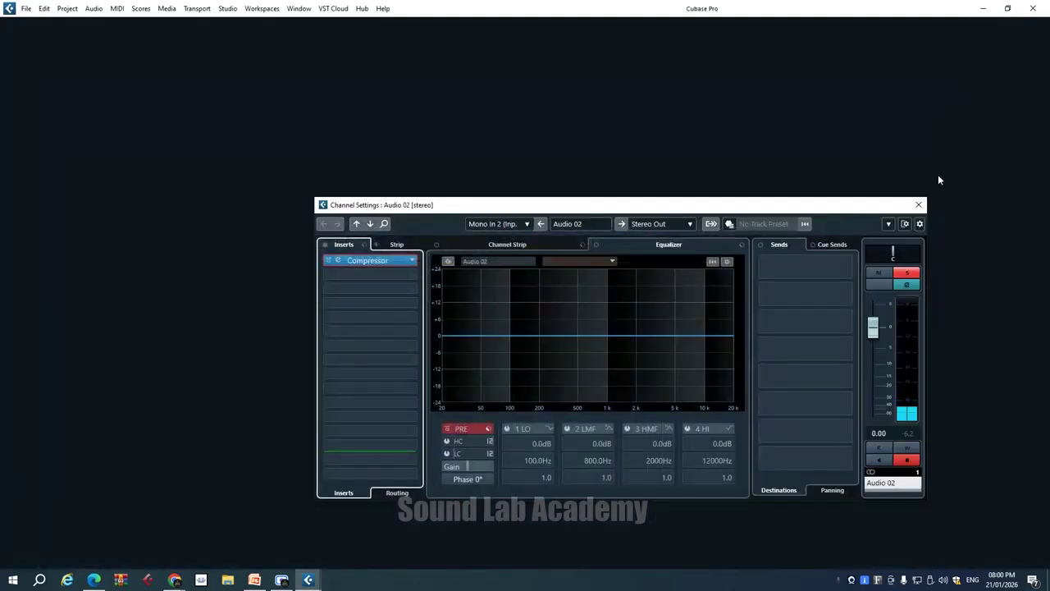
click(920, 206)
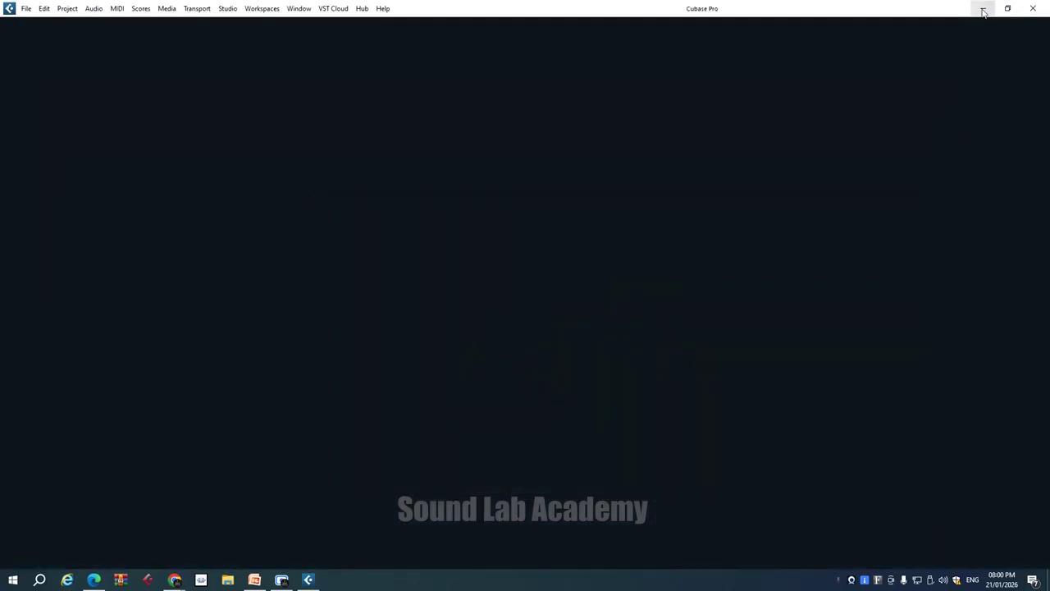
click(982, 8)
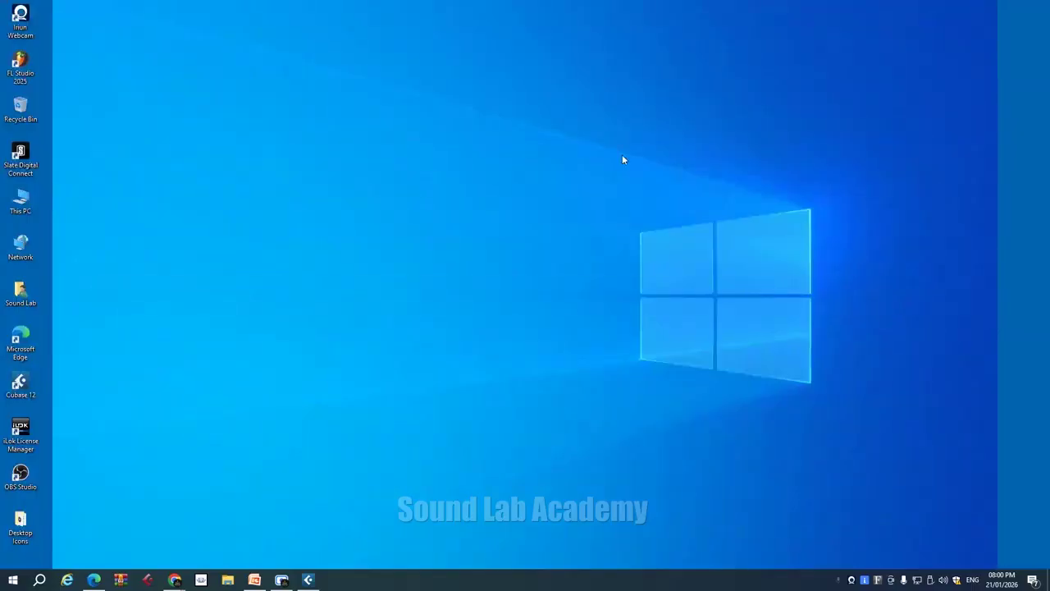
Switch to File Explorer and open the Mixdown folder inside Create VOCAL in Cubase on the VST (D:) drive
click(227, 579)
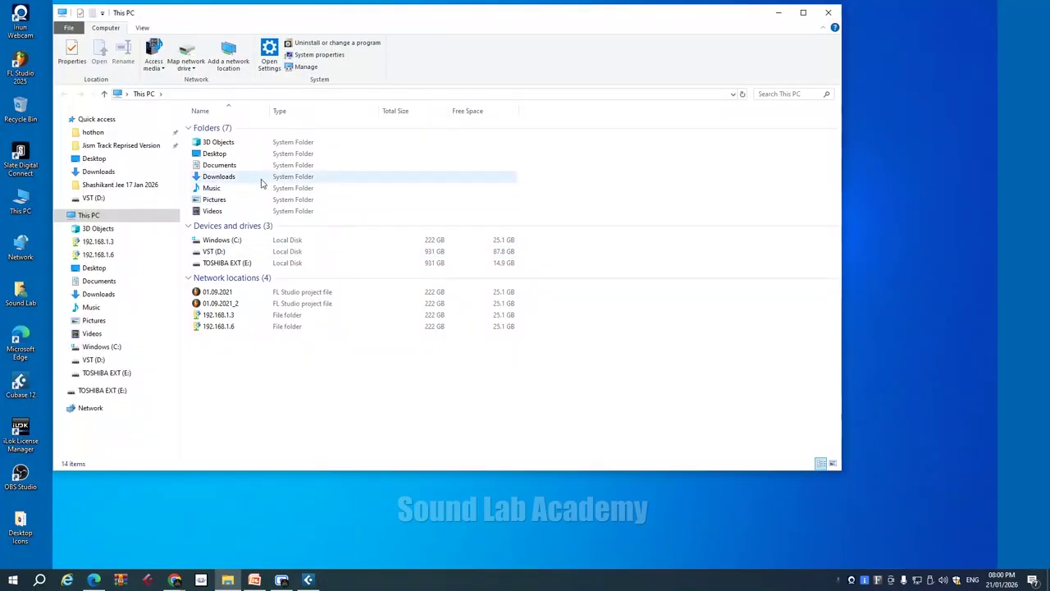
double_click(231, 252)
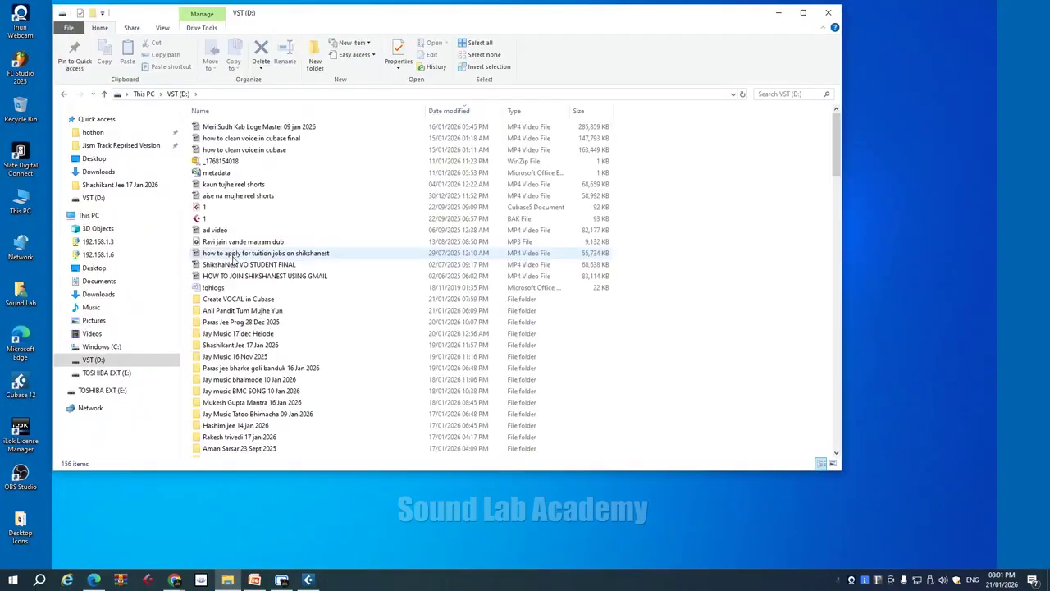
double_click(233, 302)
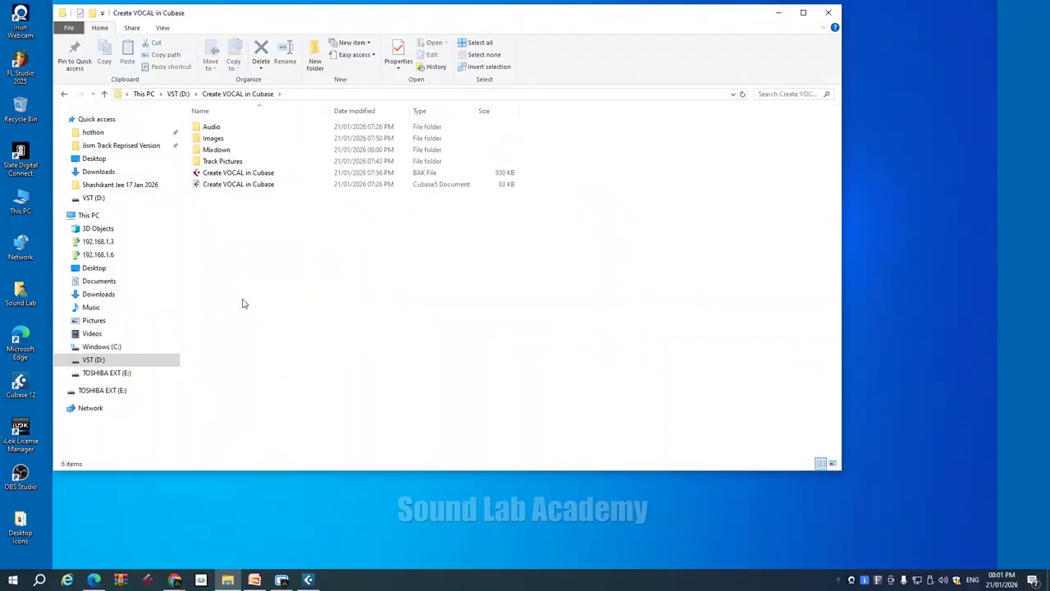
double_click(219, 151)
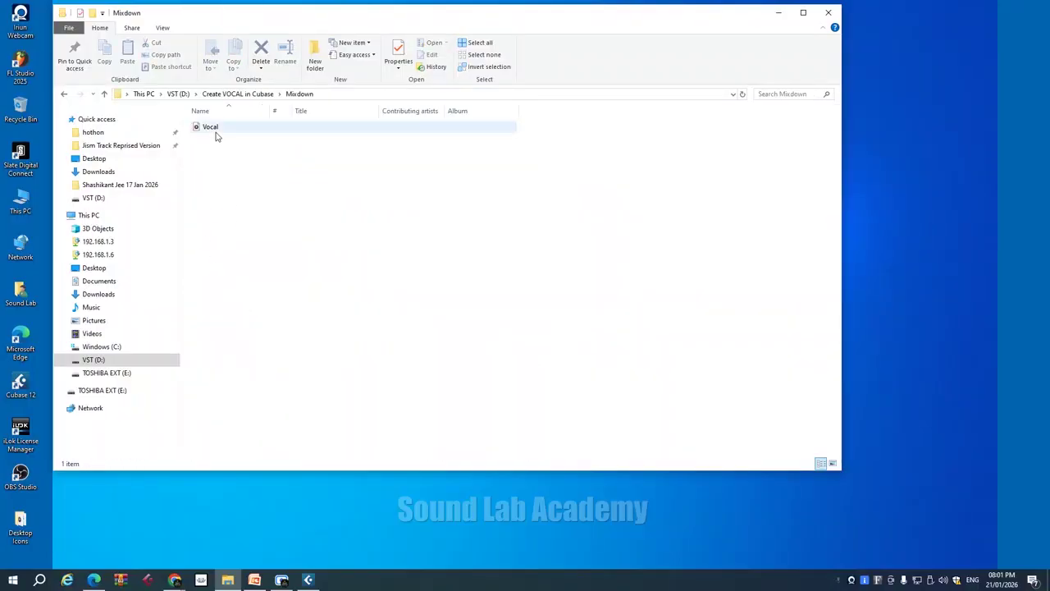
Listen to the exported Vocal file in Media Player, pause it, and close the player and the folder window
click(215, 130)
right_click(215, 131)
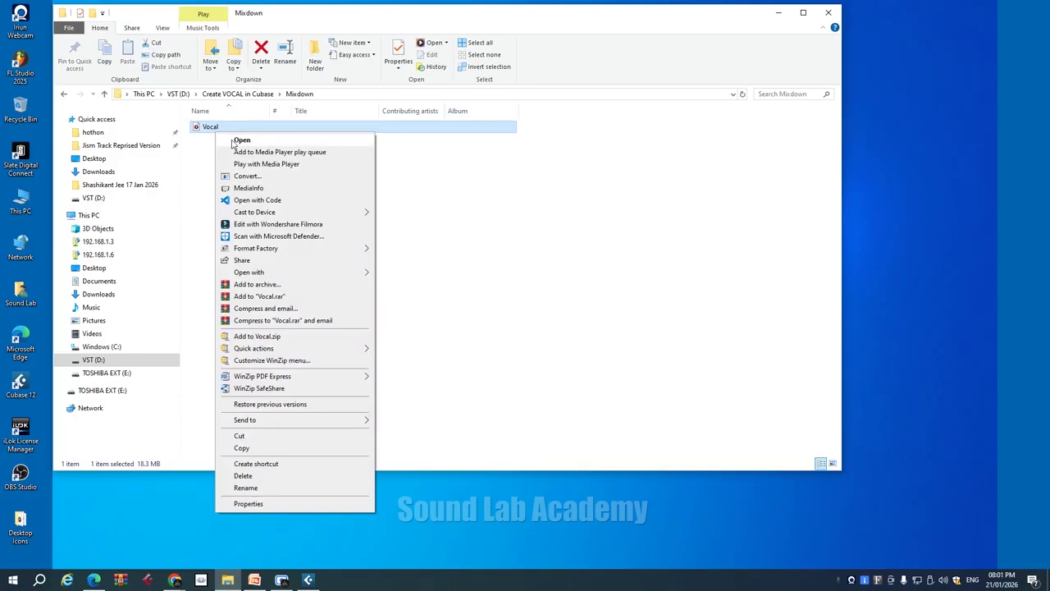
click(238, 140)
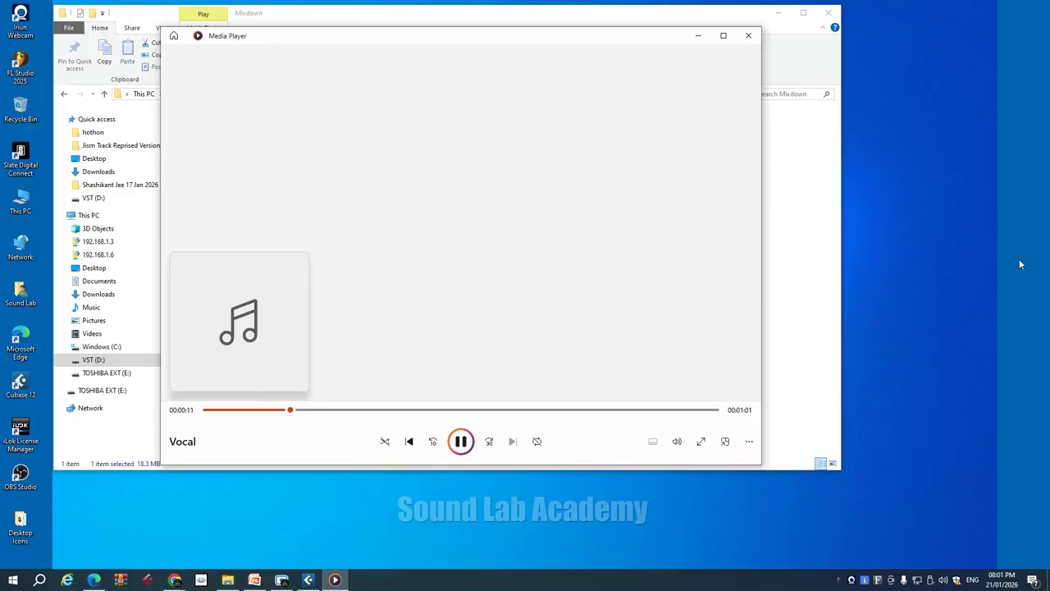
click(461, 443)
click(753, 37)
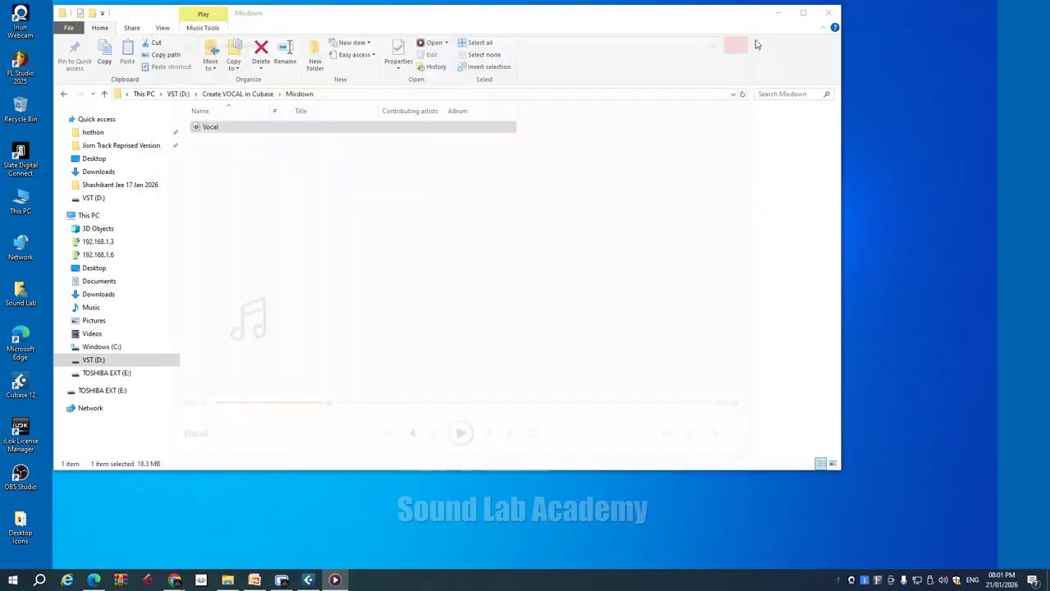
click(828, 13)
Switch back to Cubase and bring up the Create VOCAL in Cubase project from the recent projects
click(308, 579)
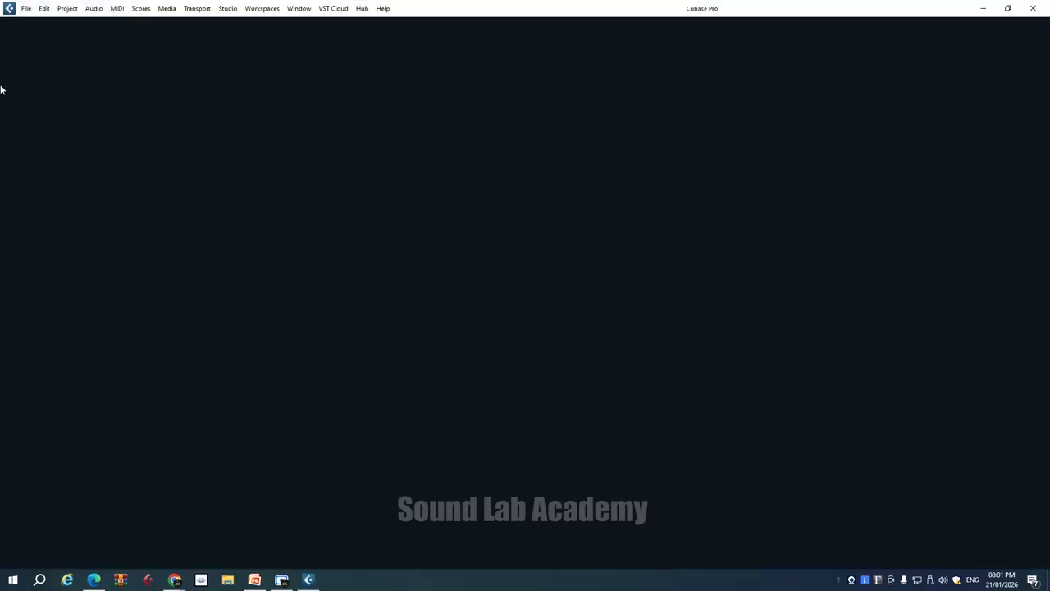
click(27, 8)
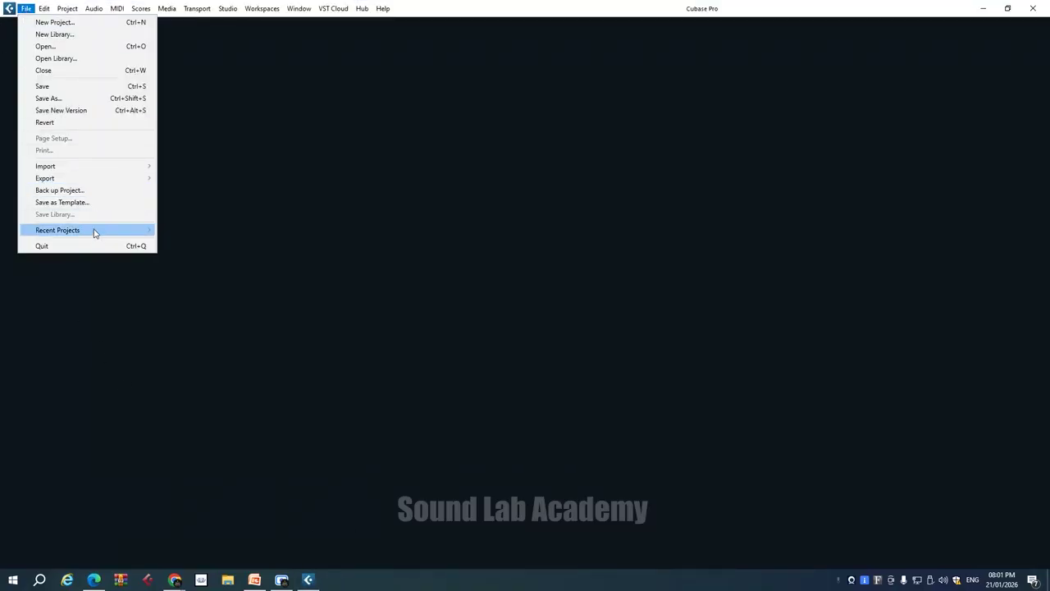
mouse_move(93, 232)
click(185, 231)
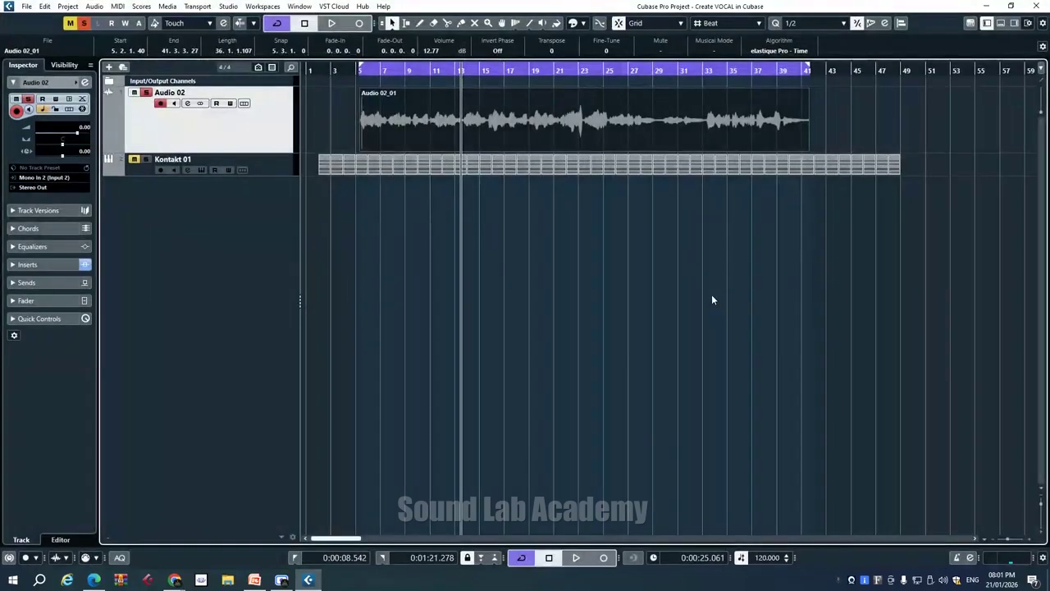